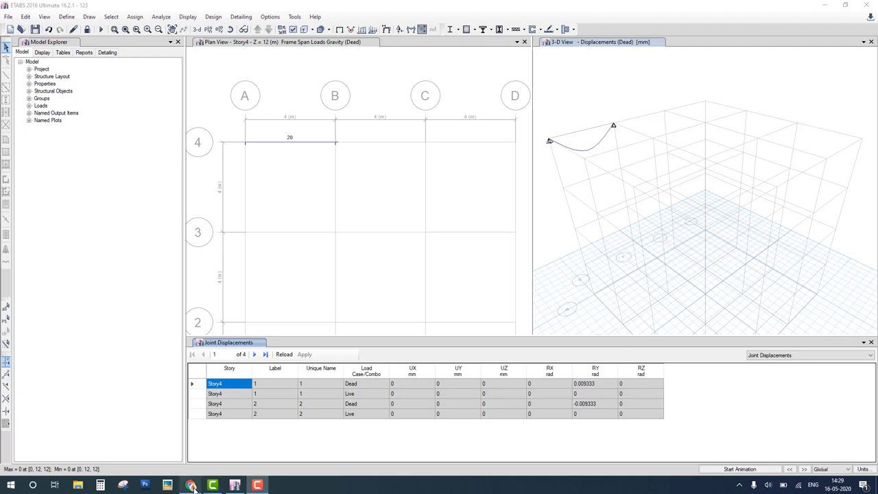
# - Mark the u.d.l., 20 kN/m, 40 kN load, slope, E = 2×10⁵ N/mm² and I = 5×10⁷ mm⁴ on the Example 3 photo, then clear the marks
pyautogui.click(191, 486)
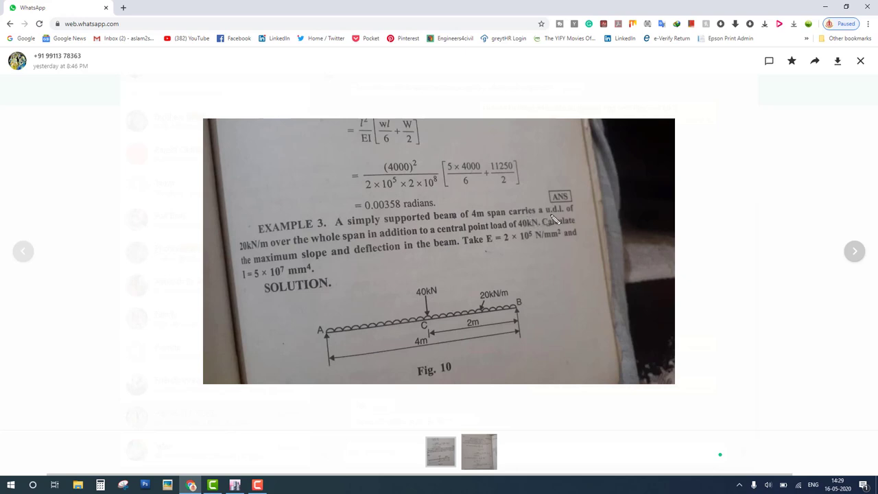
pyautogui.moveTo(542, 215); pyautogui.dragTo(592, 215)
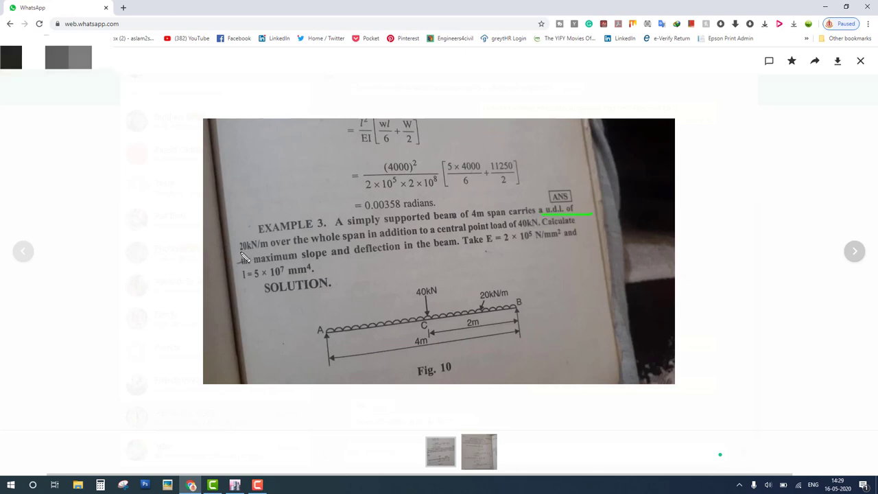
pyautogui.moveTo(241, 255); pyautogui.dragTo(308, 254)
pyautogui.moveTo(519, 227); pyautogui.dragTo(555, 226)
pyautogui.moveTo(305, 260); pyautogui.dragTo(422, 253)
pyautogui.moveTo(484, 249); pyautogui.dragTo(560, 249)
pyautogui.moveTo(242, 280); pyautogui.dragTo(317, 278)
pyautogui.moveTo(534, 304)
pyautogui.mouseDown()
pyautogui.moveTo(411, 283)
pyautogui.moveTo(329, 308)
pyautogui.moveTo(299, 346)
pyautogui.moveTo(329, 372)
pyautogui.moveTo(470, 371)
pyautogui.moveTo(530, 332)
pyautogui.moveTo(535, 306)
pyautogui.moveTo(515, 338)
pyautogui.mouseUp()
pyautogui.moveTo(330, 350); pyautogui.dragTo(519, 327)
pyautogui.press('Escape')
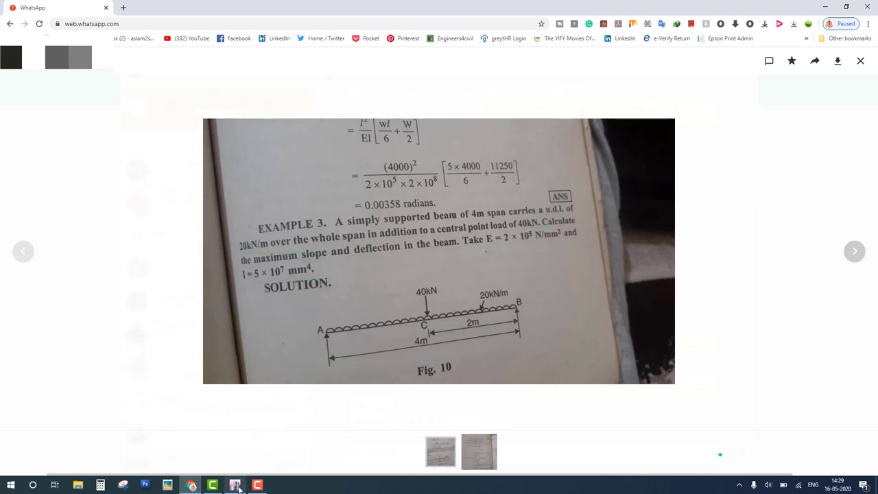
# - Start a new ETABS model without saving the previous one, using built-in settings
pyautogui.click(234, 486)
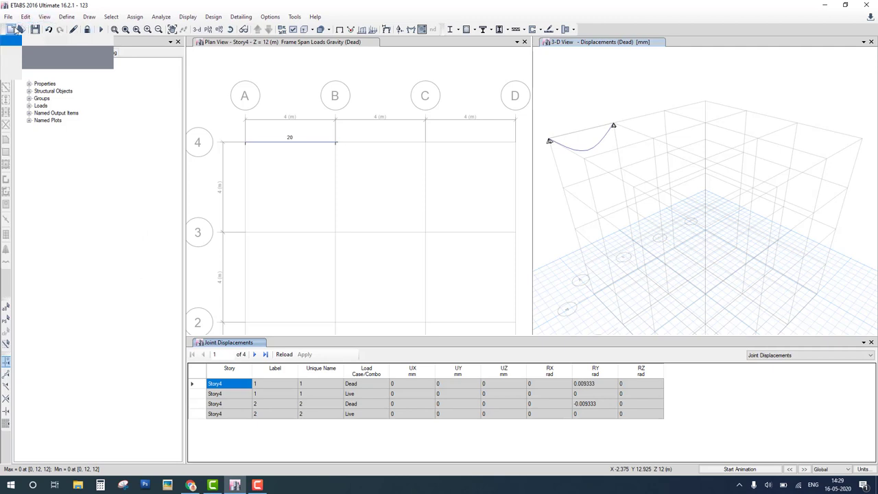
pyautogui.click(13, 30)
pyautogui.click(439, 275)
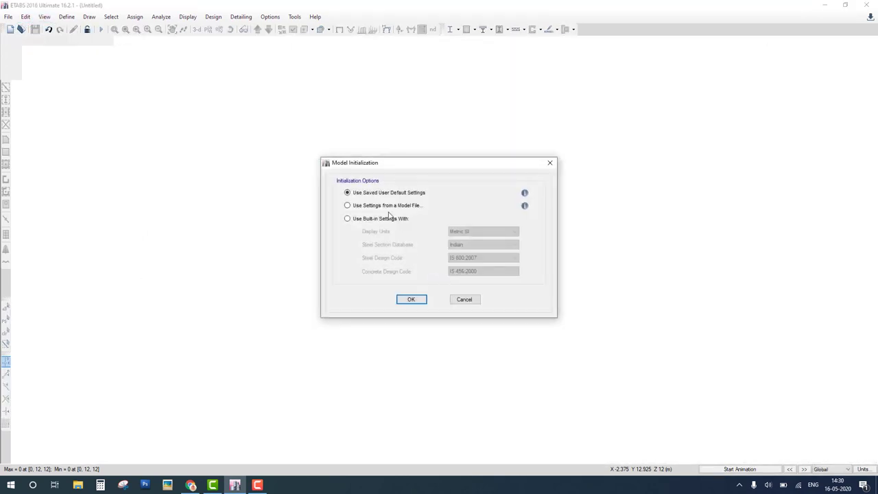
pyautogui.click(388, 218)
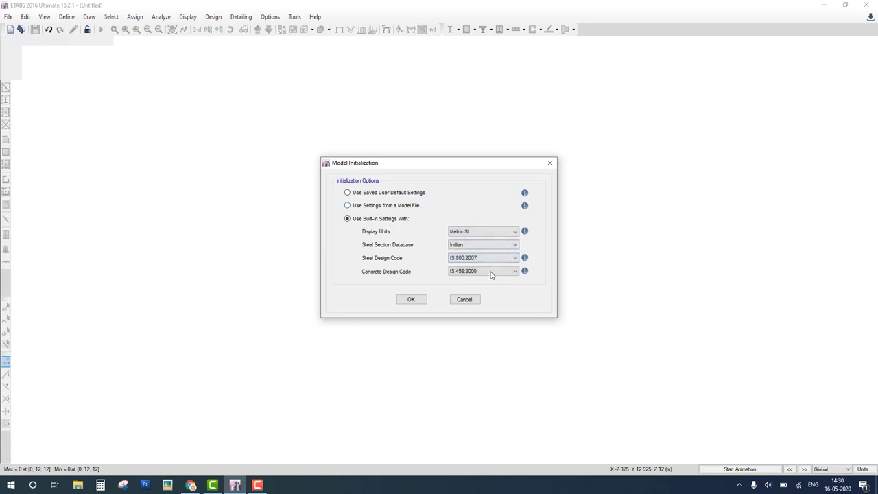
# - Create a Grid Only model with 4 m X and Y grid spacing and four 3 m stories
pyautogui.click(414, 300)
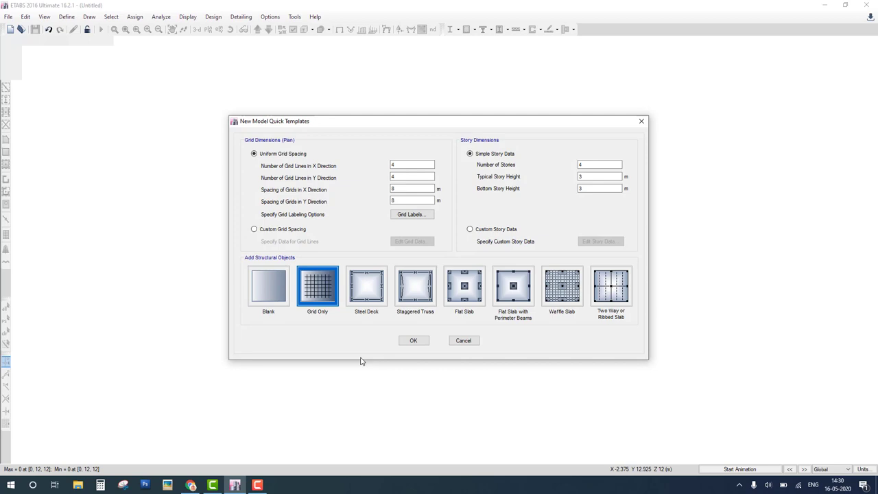
pyautogui.moveTo(245, 135)
pyautogui.mouseDown()
pyautogui.moveTo(247, 309)
pyautogui.moveTo(502, 327)
pyautogui.moveTo(603, 304)
pyautogui.moveTo(468, 121)
pyautogui.moveTo(310, 128)
pyautogui.mouseUp()
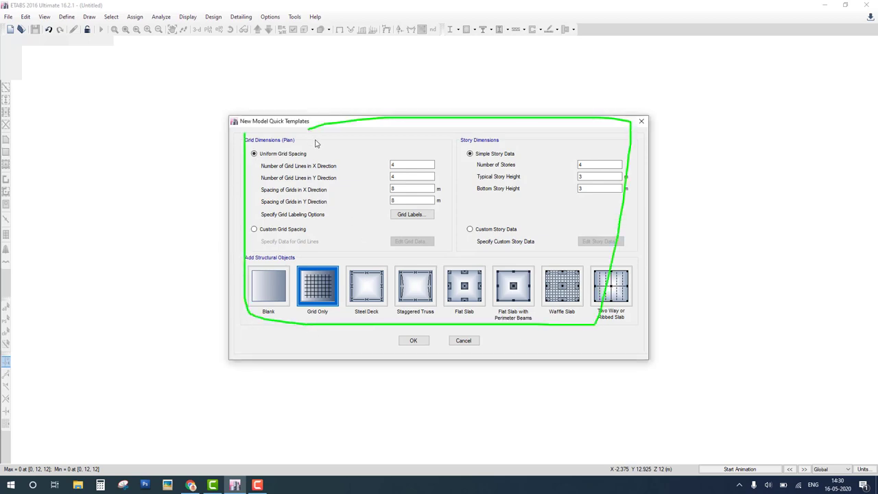
pyautogui.press('Escape')
pyautogui.click(402, 178)
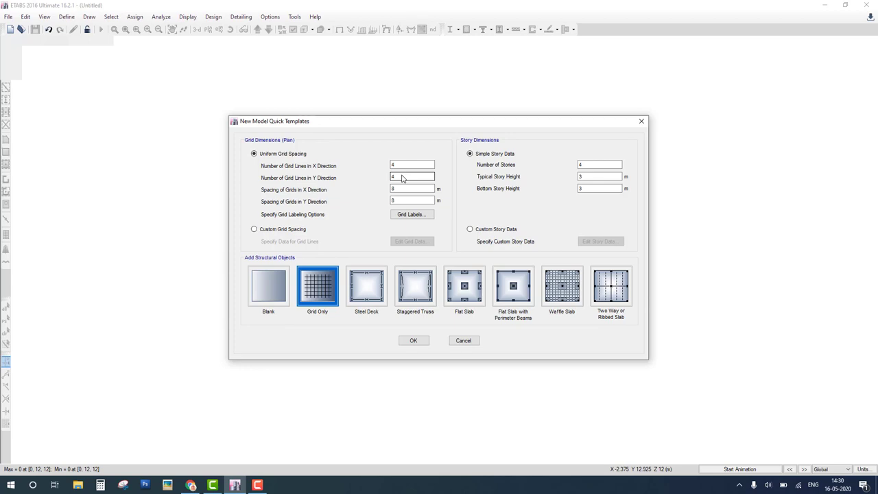
pyautogui.click(402, 190)
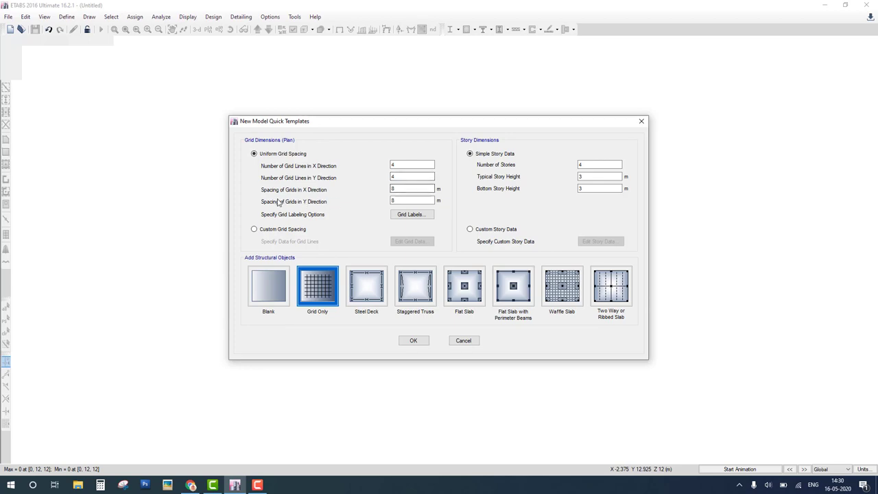
pyautogui.doubleClick(402, 191)
pyautogui.write('4')
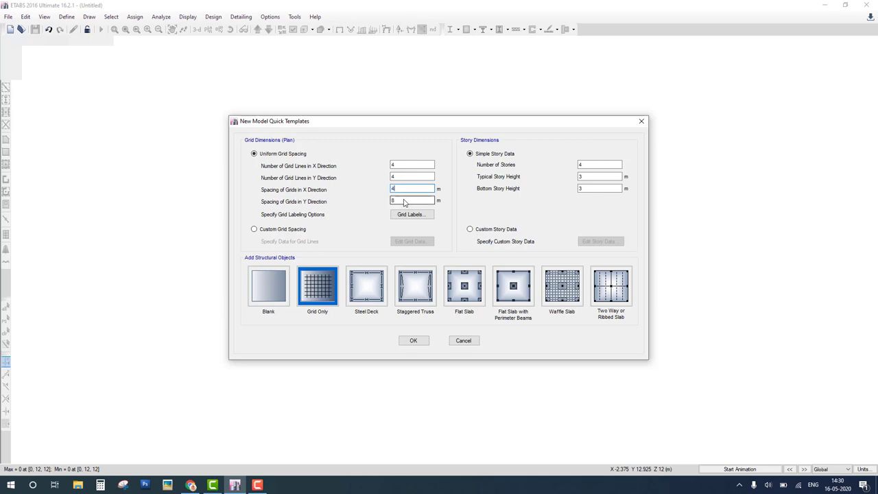
pyautogui.doubleClick(404, 201)
pyautogui.moveTo(604, 140)
pyautogui.mouseDown()
pyautogui.moveTo(570, 229)
pyautogui.moveTo(610, 165)
pyautogui.mouseUp()
pyautogui.moveTo(387, 190)
pyautogui.mouseDown()
pyautogui.moveTo(343, 208)
pyautogui.moveTo(472, 225)
pyautogui.mouseUp()
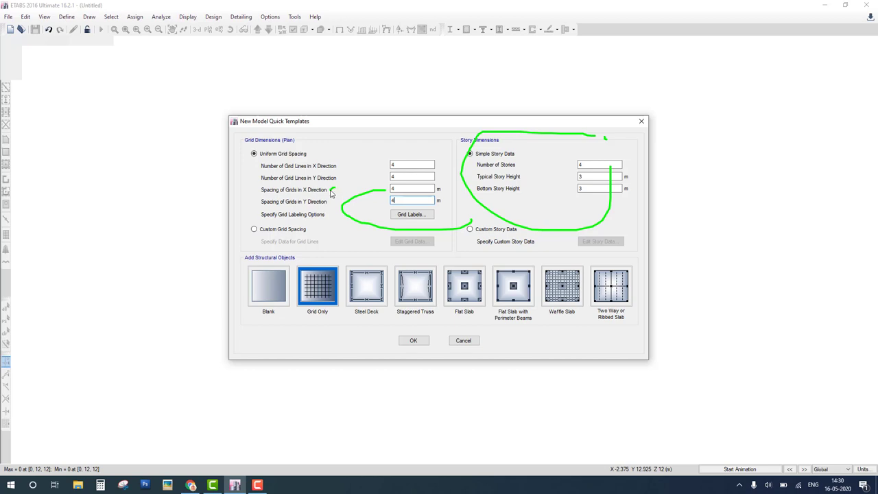
pyautogui.moveTo(331, 193); pyautogui.dragTo(385, 194)
pyautogui.click(416, 341)
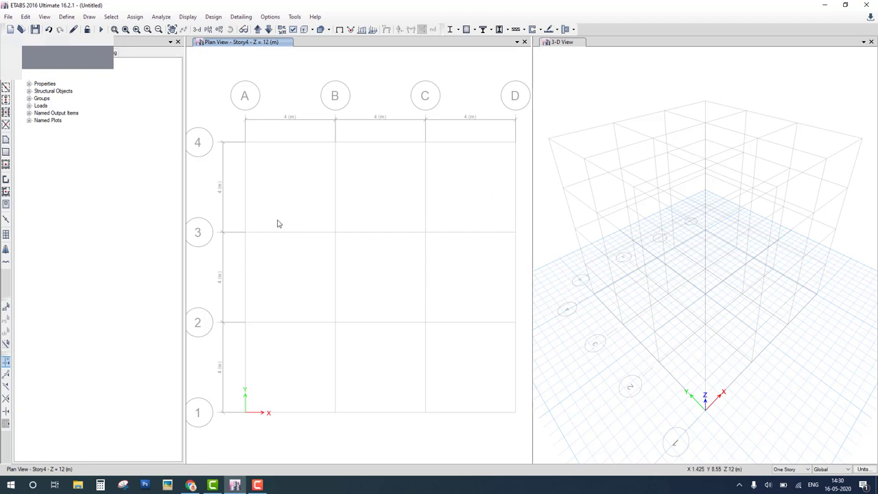
# - Draw a ConcBm beam on grid line 4 between grids A and B
pyautogui.moveTo(246, 144); pyautogui.dragTo(330, 146)
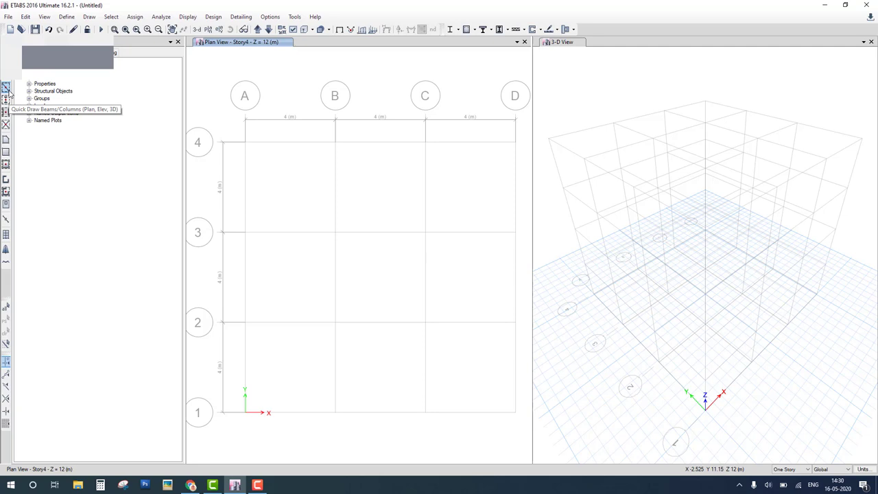
pyautogui.click(6, 88)
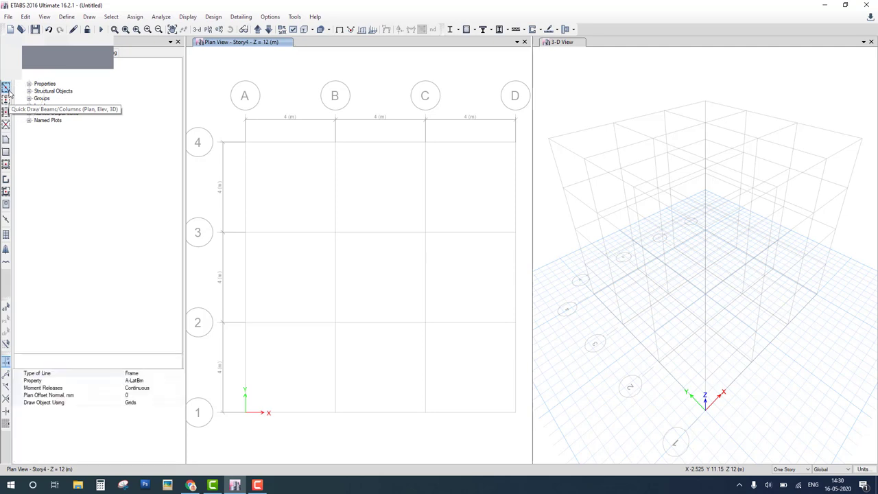
pyautogui.click(137, 388)
pyautogui.click(143, 381)
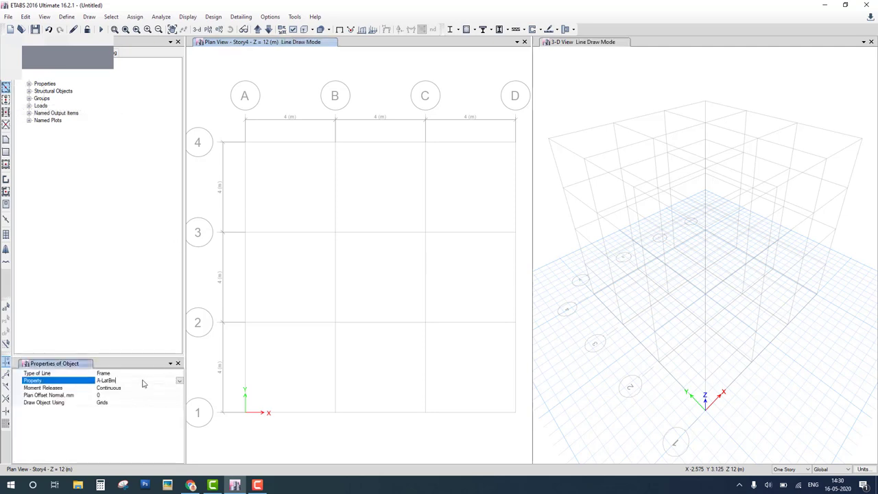
pyautogui.click(180, 382)
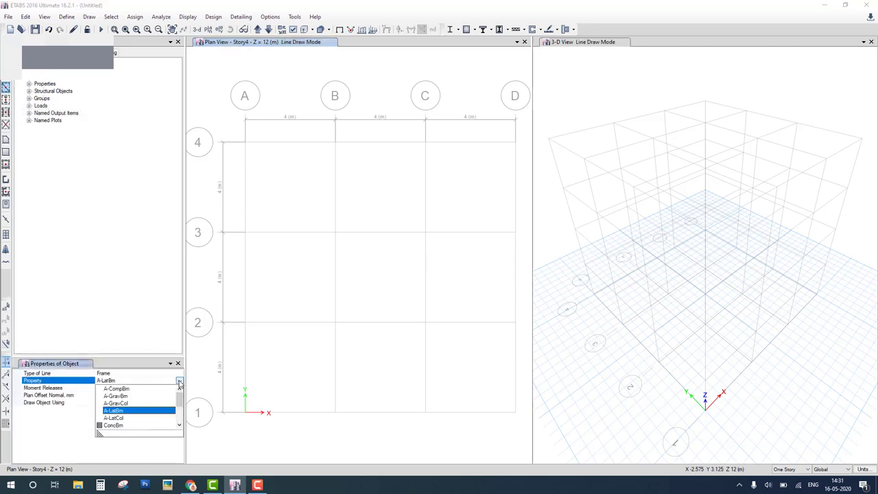
pyautogui.click(114, 425)
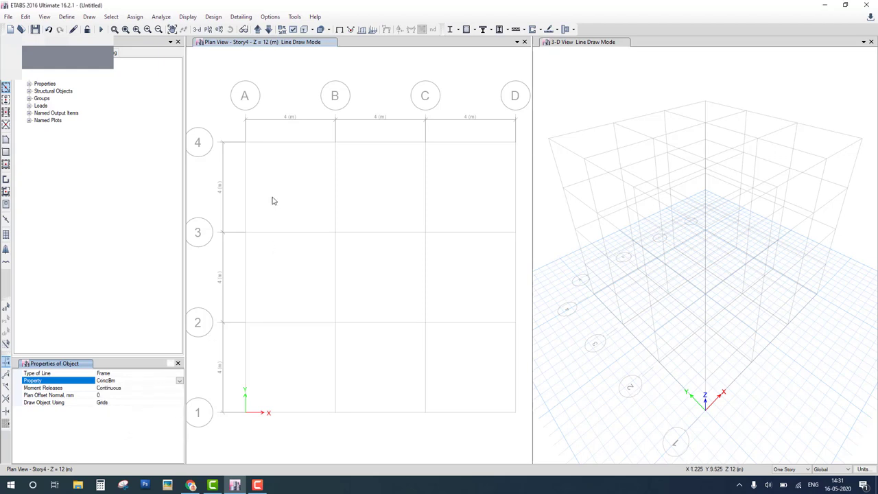
pyautogui.click(265, 143)
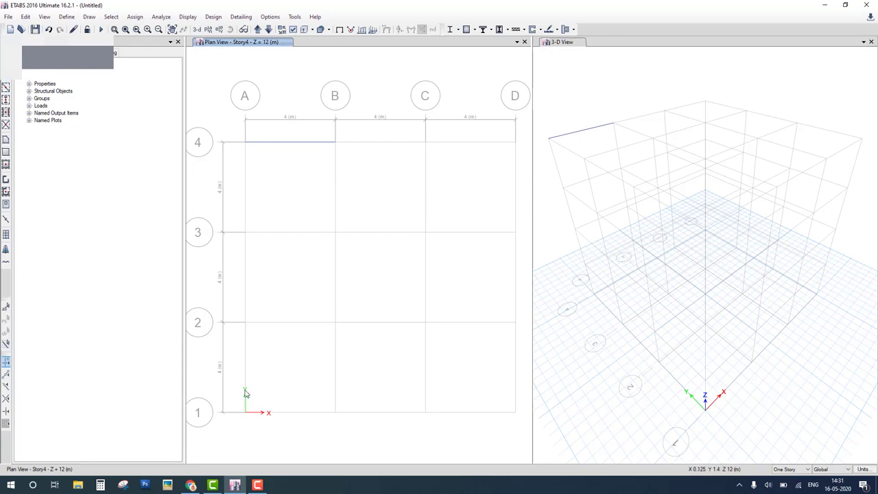
# - Bring the Example 3 textbook photo with the 4 m beam diagram back into view
pyautogui.click(190, 486)
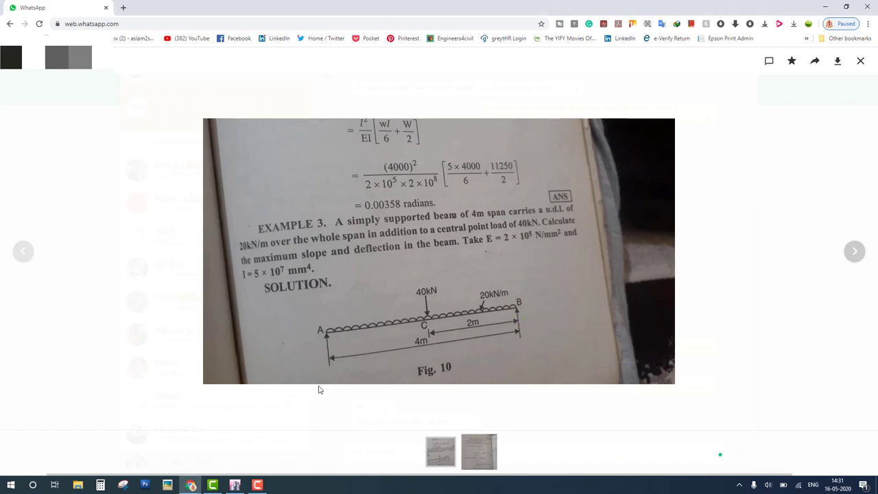
pyautogui.click(216, 486)
pyautogui.click(215, 484)
# - Give both end joints of the A–B beam pinned restraints fixing X, Y and Z translation
pyautogui.click(235, 485)
pyautogui.moveTo(238, 129); pyautogui.dragTo(344, 150)
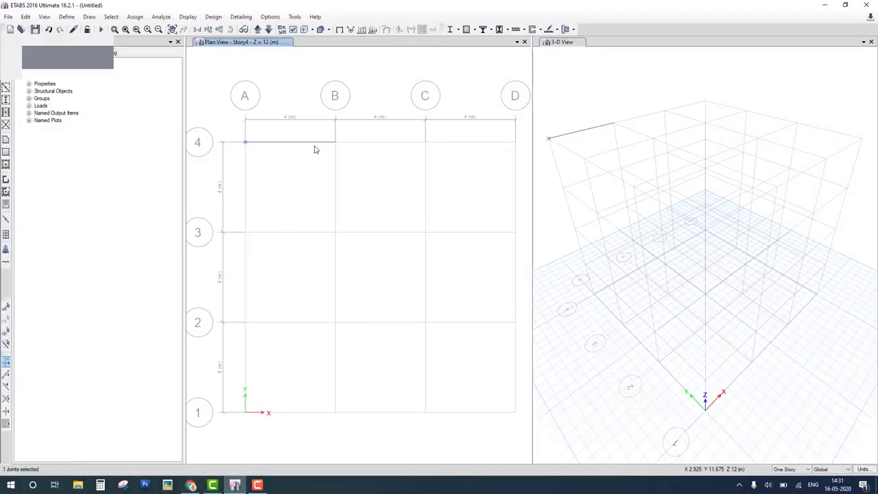
pyautogui.click(136, 17)
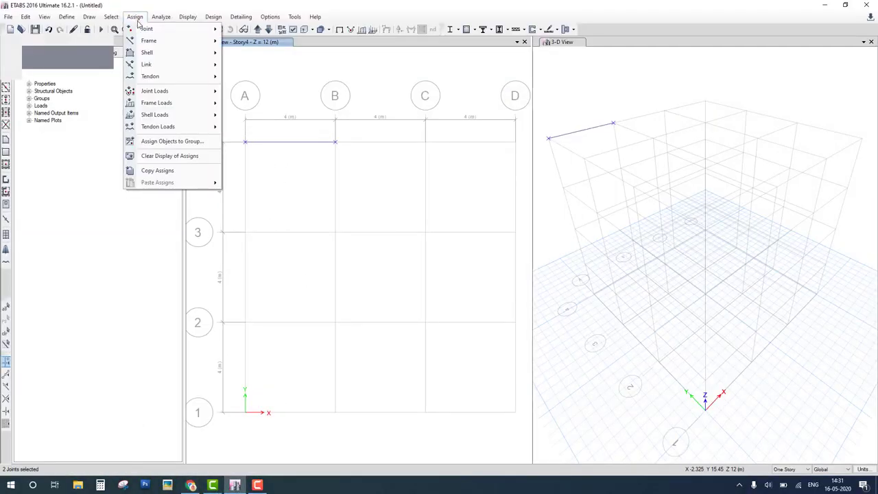
pyautogui.moveTo(134, 28)
pyautogui.click(248, 32)
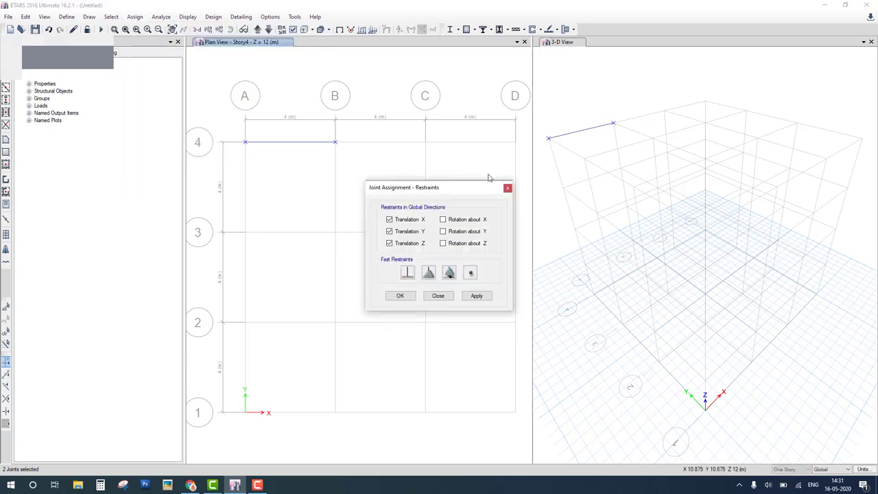
pyautogui.click(428, 273)
pyautogui.click(400, 296)
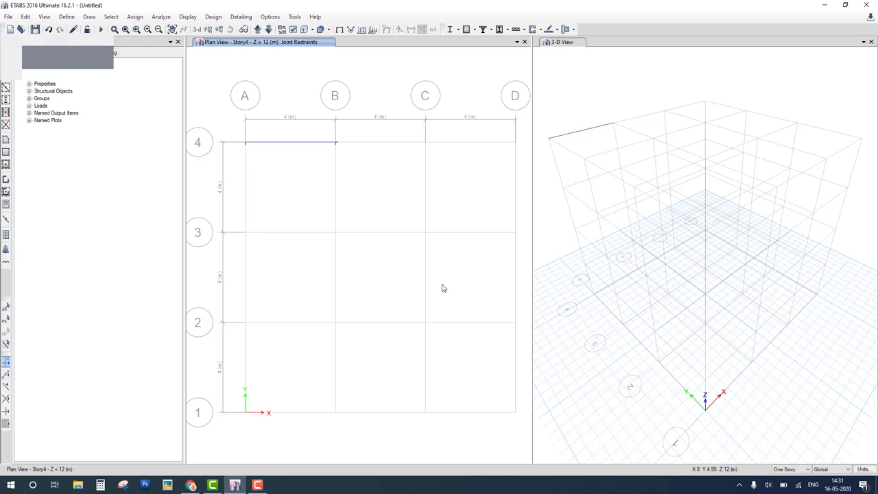
# - Assign a 20 kN/m uniform distributed Dead load to the A–B beam
pyautogui.click(585, 133)
pyautogui.click(134, 17)
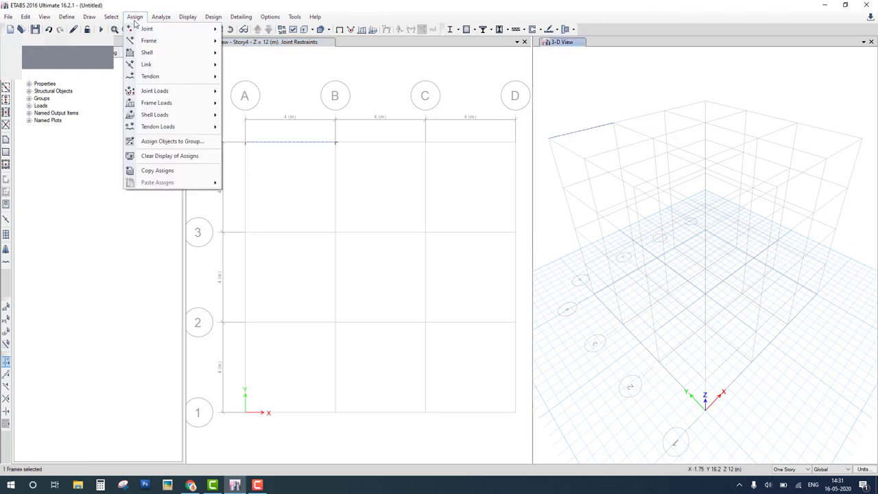
pyautogui.moveTo(172, 96)
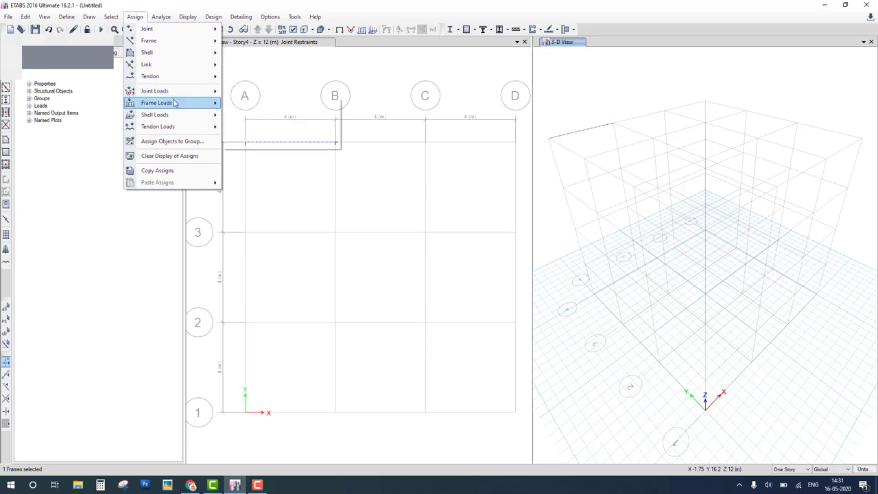
pyautogui.click(252, 114)
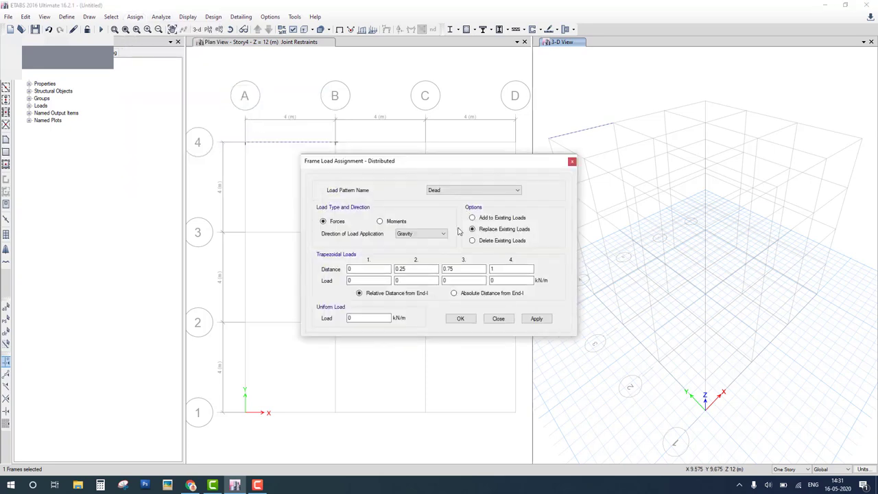
pyautogui.click(365, 318)
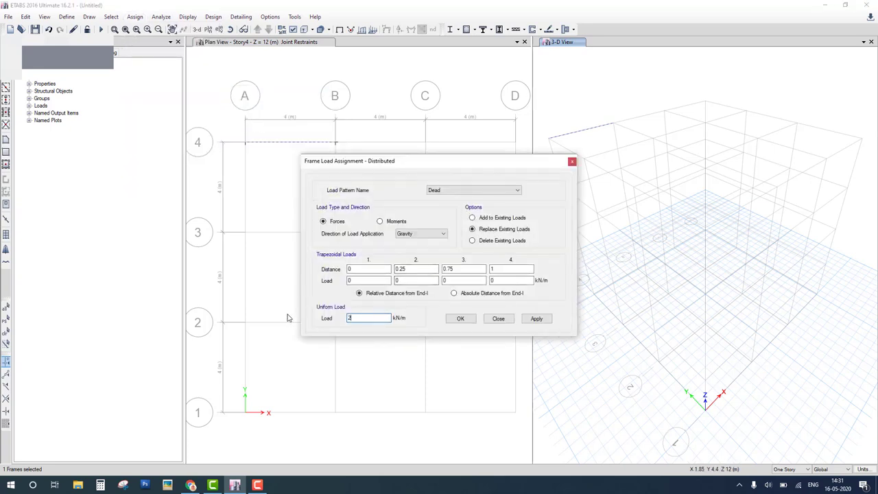
pyautogui.write('20')
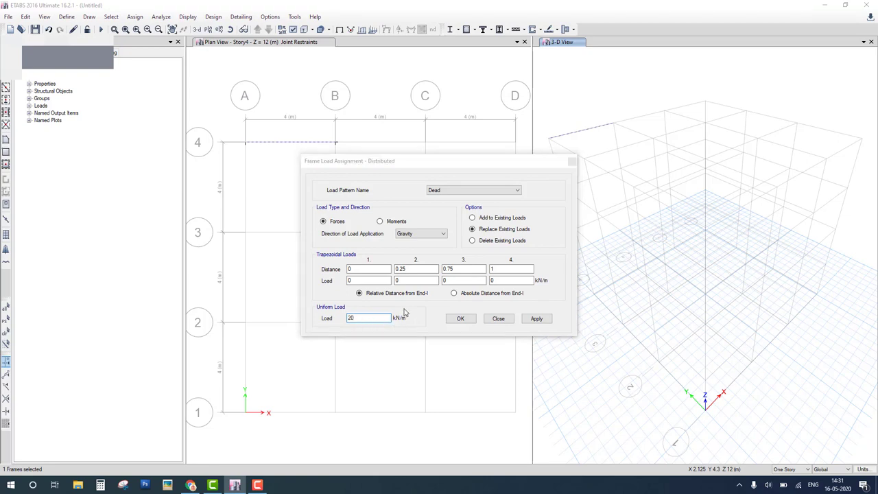
pyautogui.moveTo(392, 308)
pyautogui.mouseDown()
pyautogui.moveTo(341, 321)
pyautogui.moveTo(388, 309)
pyautogui.moveTo(358, 304)
pyautogui.mouseUp()
pyautogui.moveTo(519, 185)
pyautogui.mouseDown()
pyautogui.moveTo(446, 199)
pyautogui.moveTo(525, 163)
pyautogui.mouseUp()
pyautogui.press('Escape')
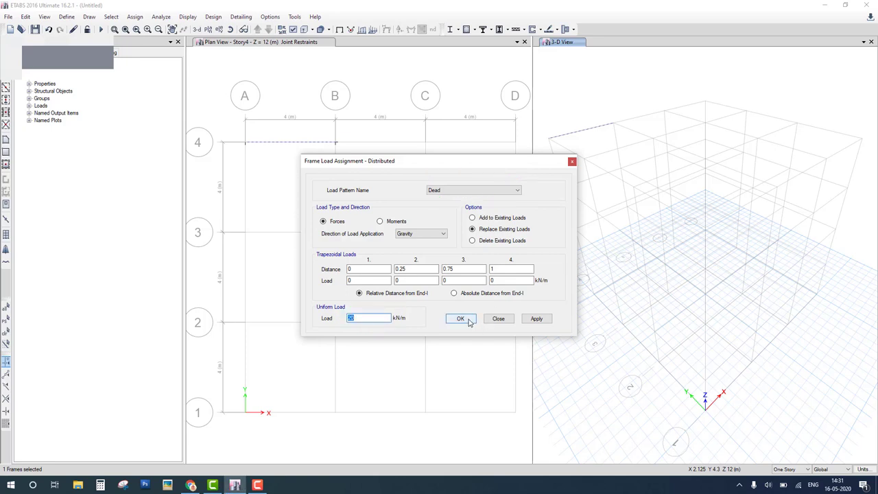
pyautogui.click(460, 319)
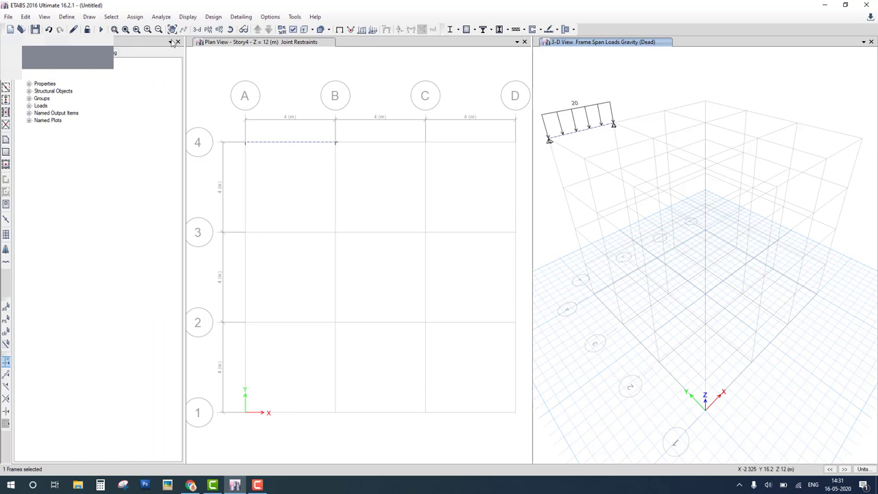
# - Add a 40 kN Dead point load at an absolute distance of 2 m from End-I
pyautogui.click(136, 16)
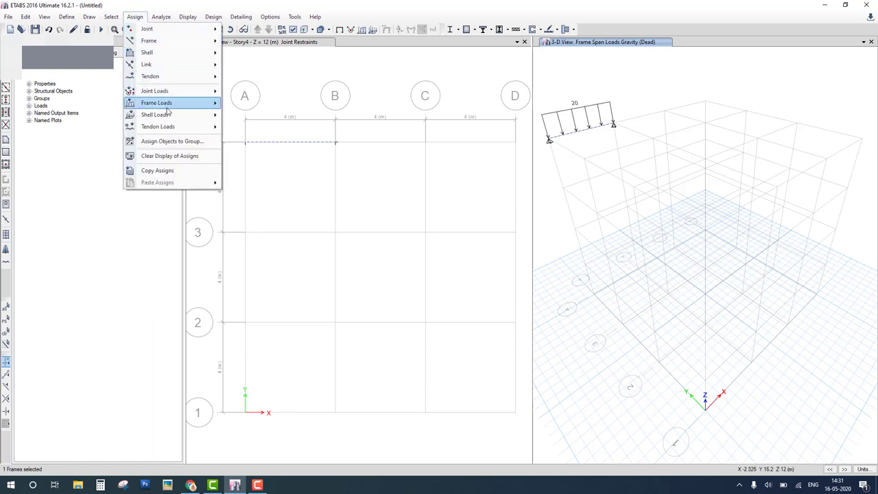
pyautogui.click(352, 131)
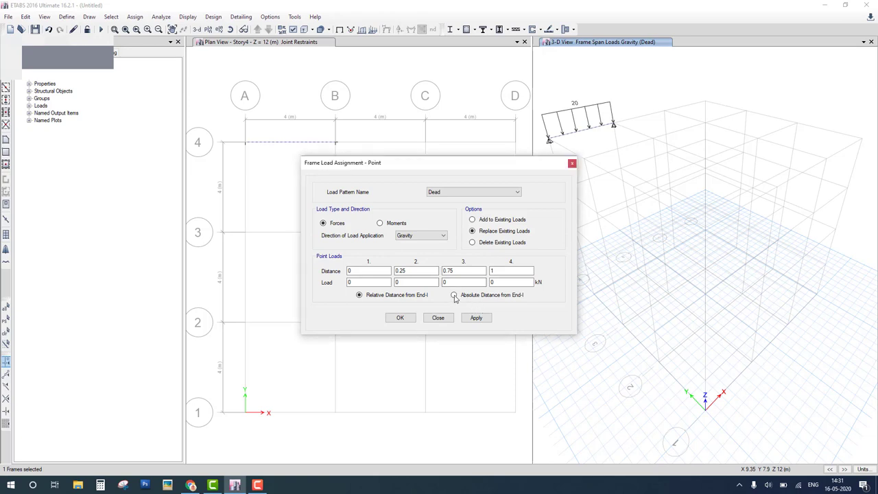
pyautogui.moveTo(453, 294); pyautogui.dragTo(479, 296)
pyautogui.click(454, 295)
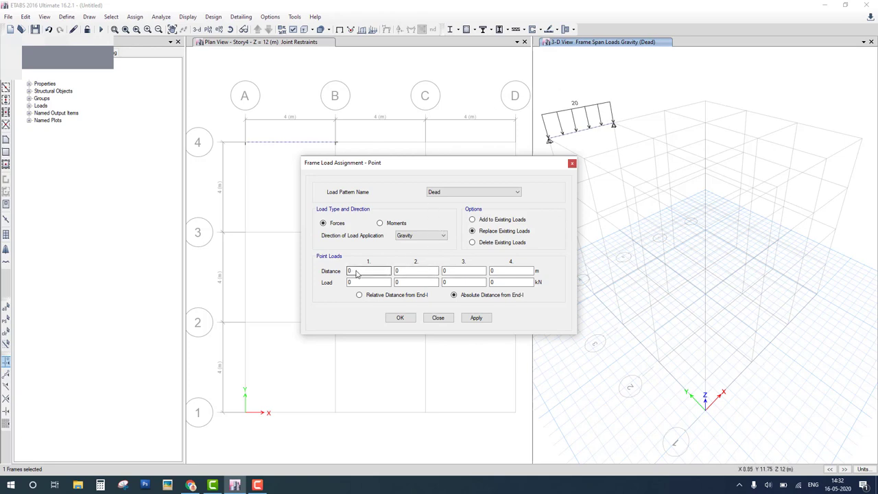
pyautogui.moveTo(357, 273); pyautogui.dragTo(330, 273)
pyautogui.write('2')
pyautogui.press('Tab')
pyautogui.click(399, 318)
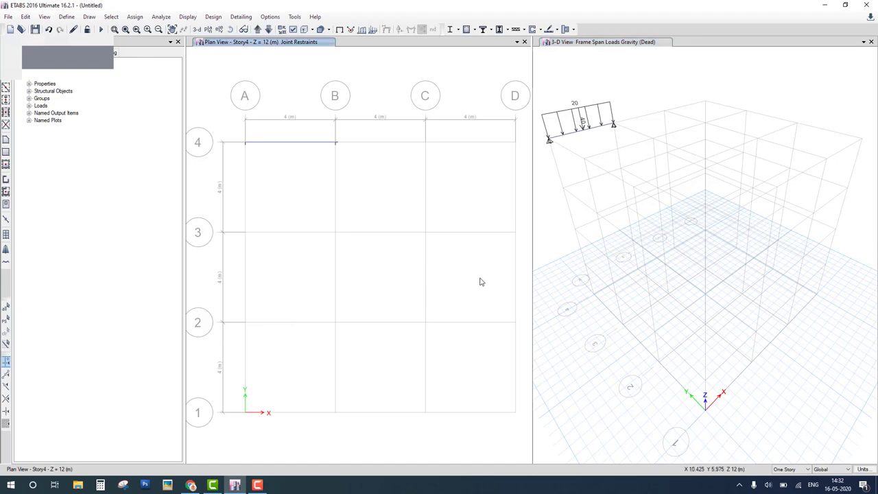
# - Point out the given E and I values on the Example 3 photo, then clear the marks
pyautogui.click(192, 485)
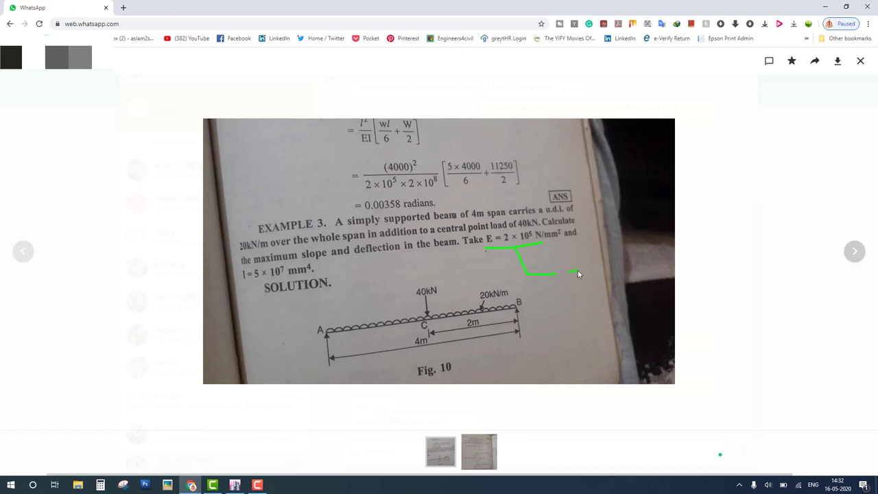
pyautogui.moveTo(563, 264)
pyautogui.mouseDown()
pyautogui.moveTo(570, 285)
pyautogui.moveTo(559, 262)
pyautogui.moveTo(582, 275)
pyautogui.mouseUp()
pyautogui.press('Escape')
# - Open the ConcBm frame section and check its current I33 in the section properties
pyautogui.click(234, 486)
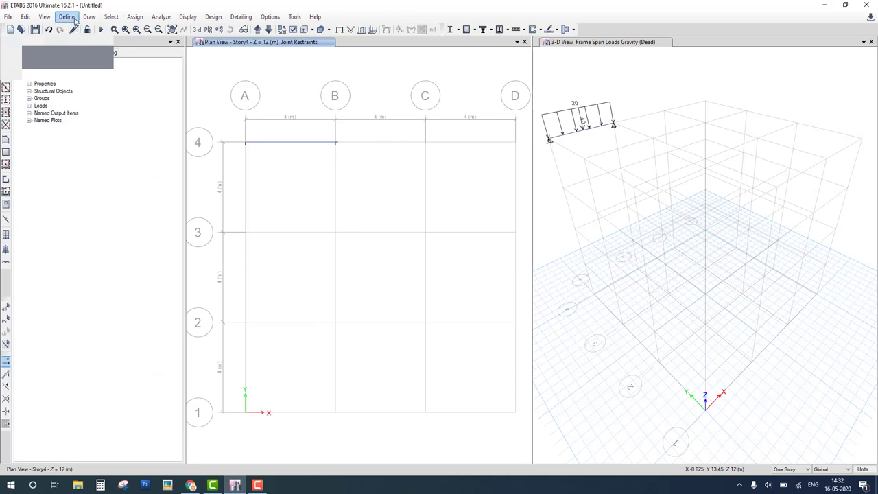
pyautogui.click(67, 16)
pyautogui.moveTo(164, 43)
pyautogui.click(208, 45)
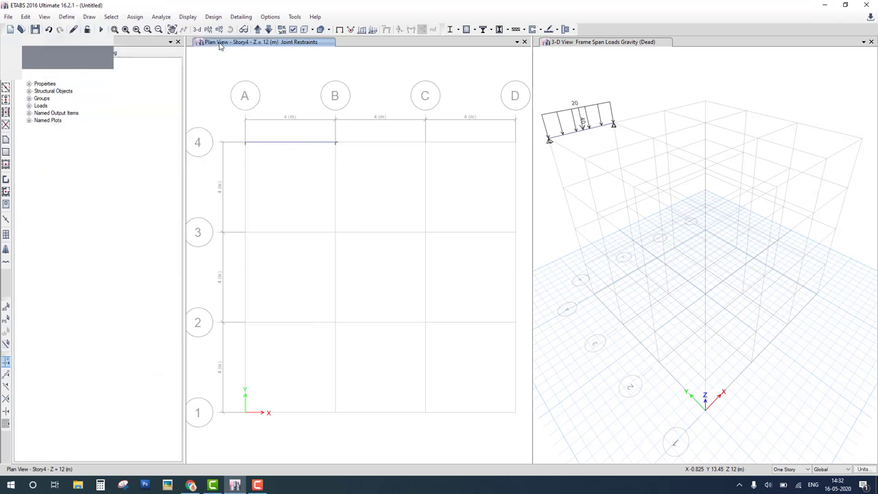
pyautogui.click(338, 245)
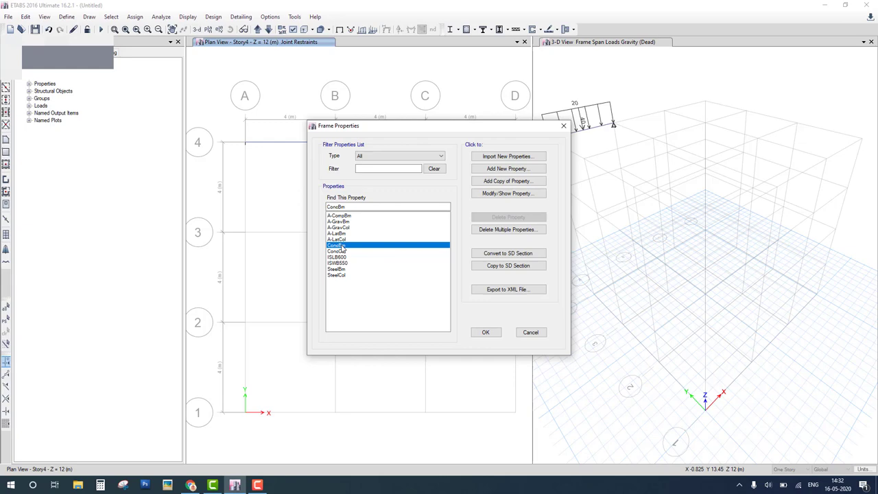
pyautogui.click(339, 251)
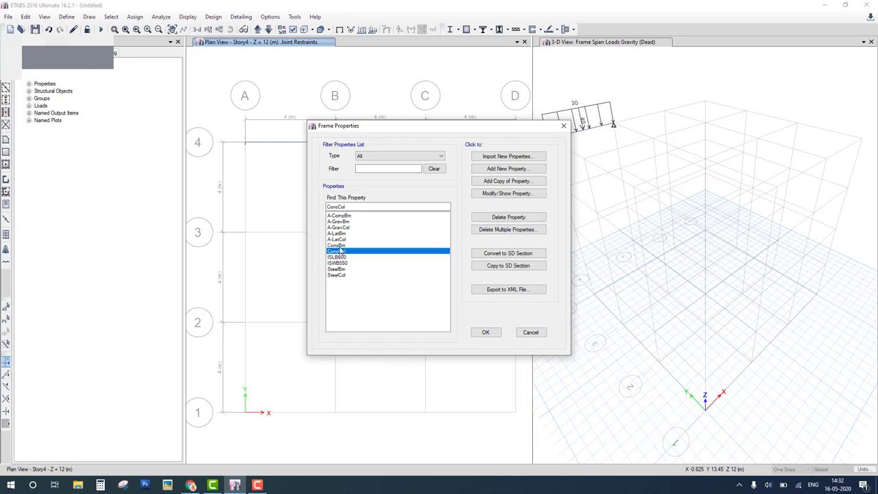
pyautogui.click(340, 246)
pyautogui.press('Return')
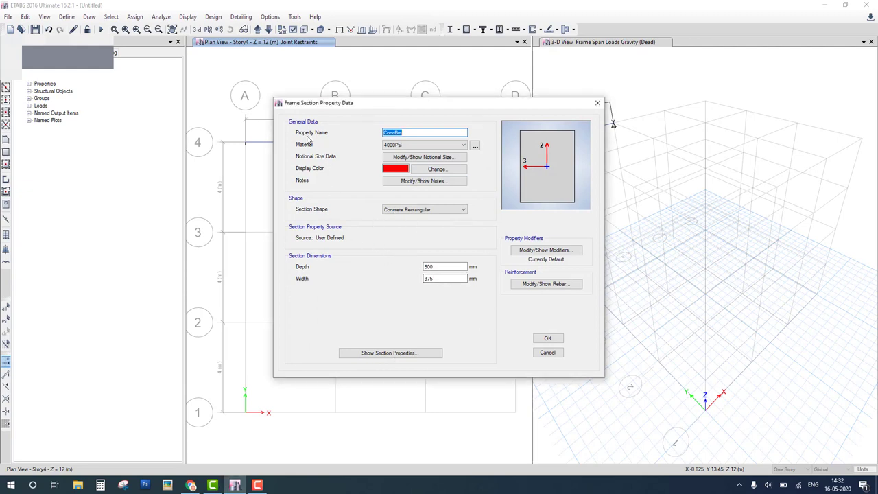
pyautogui.moveTo(306, 140)
pyautogui.mouseDown()
pyautogui.moveTo(318, 356)
pyautogui.moveTo(430, 376)
pyautogui.moveTo(536, 312)
pyautogui.moveTo(317, 173)
pyautogui.mouseUp()
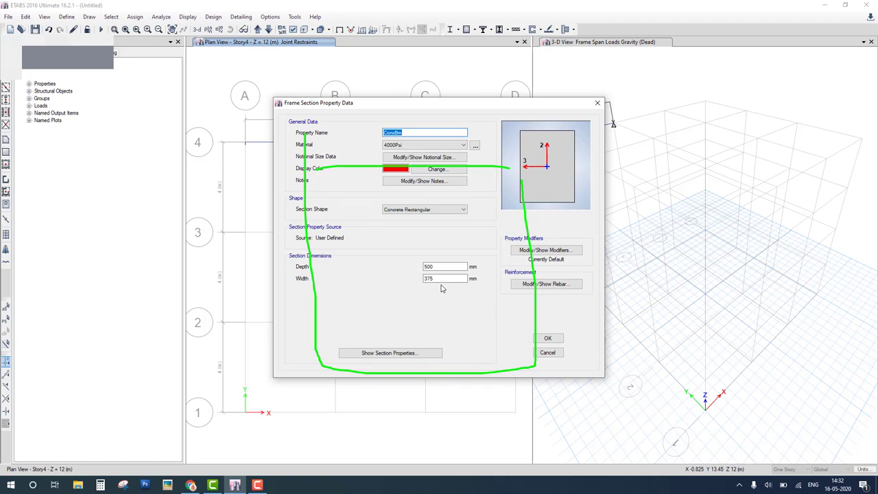
pyautogui.click(388, 353)
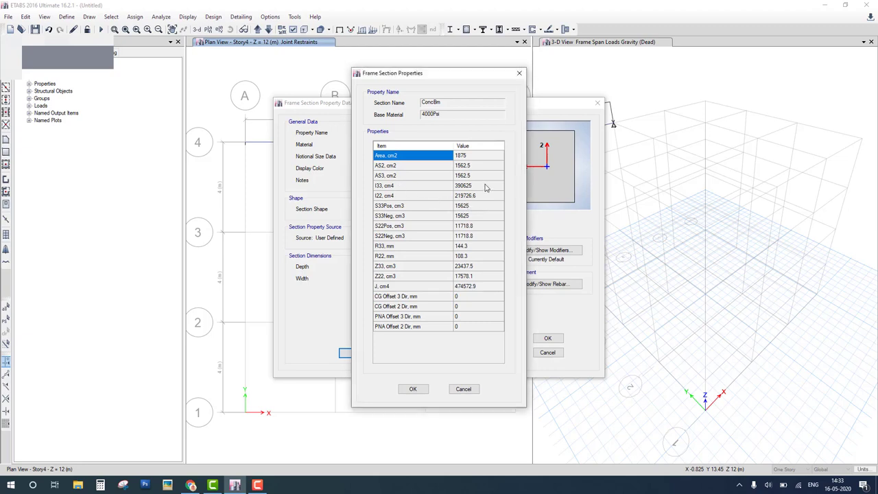
pyautogui.moveTo(484, 186); pyautogui.dragTo(534, 178)
pyautogui.click(463, 389)
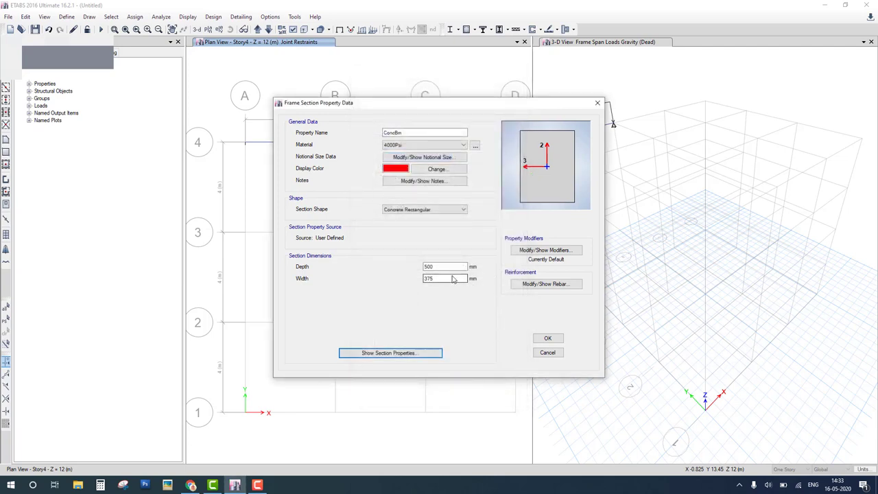
# - Sketch I = bh³/12 against the current 500 mm depth, then erase it
pyautogui.moveTo(312, 237)
pyautogui.mouseDown()
pyautogui.moveTo(337, 230)
pyautogui.moveTo(321, 261)
pyautogui.moveTo(339, 256)
pyautogui.mouseUp()
pyautogui.moveTo(381, 214)
pyautogui.mouseDown()
pyautogui.moveTo(389, 239)
pyautogui.moveTo(394, 217)
pyautogui.moveTo(401, 237)
pyautogui.moveTo(405, 220)
pyautogui.moveTo(417, 237)
pyautogui.mouseUp()
pyautogui.moveTo(414, 194); pyautogui.dragTo(415, 205)
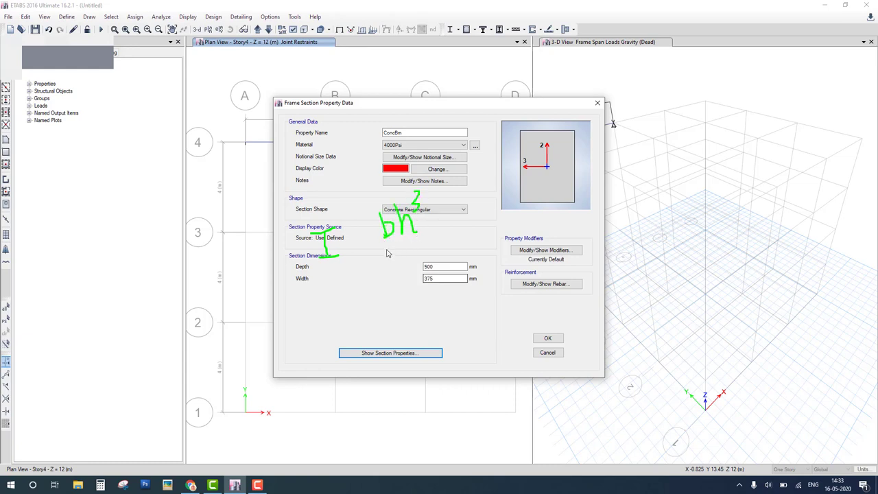
pyautogui.moveTo(384, 253); pyautogui.dragTo(426, 237)
pyautogui.moveTo(394, 269)
pyautogui.mouseDown()
pyautogui.moveTo(397, 295)
pyautogui.moveTo(410, 281)
pyautogui.moveTo(416, 289)
pyautogui.mouseUp()
pyautogui.moveTo(357, 253); pyautogui.dragTo(369, 259)
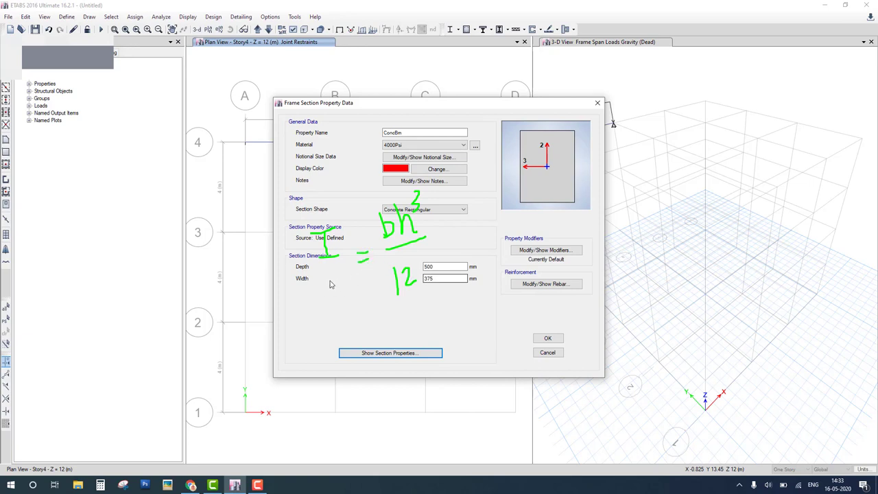
pyautogui.moveTo(298, 299)
pyautogui.mouseDown()
pyautogui.moveTo(319, 289)
pyautogui.moveTo(316, 323)
pyautogui.moveTo(351, 295)
pyautogui.moveTo(373, 292)
pyautogui.moveTo(422, 307)
pyautogui.mouseUp()
pyautogui.moveTo(422, 231)
pyautogui.mouseDown()
pyautogui.moveTo(444, 227)
pyautogui.moveTo(463, 249)
pyautogui.moveTo(475, 227)
pyautogui.moveTo(485, 245)
pyautogui.moveTo(486, 218)
pyautogui.mouseUp()
pyautogui.press('Escape')
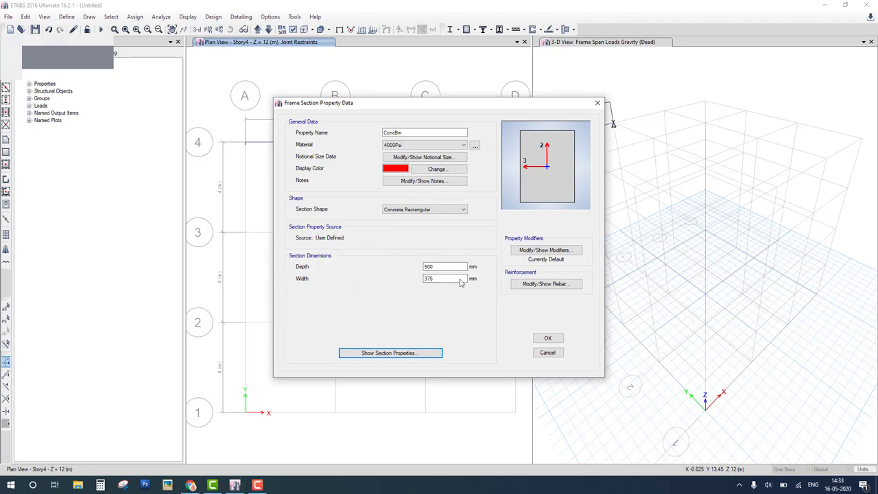
# - Set ConcBm depth to 100 mm and width to 600 mm, giving I33 = 5000 cm4
pyautogui.doubleClick(448, 268)
pyautogui.write('1')
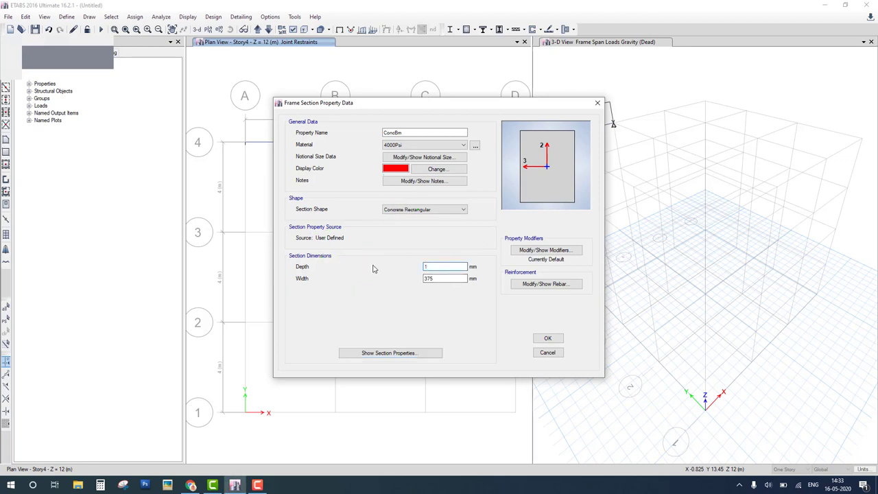
pyautogui.write('00')
pyautogui.press('Tab')
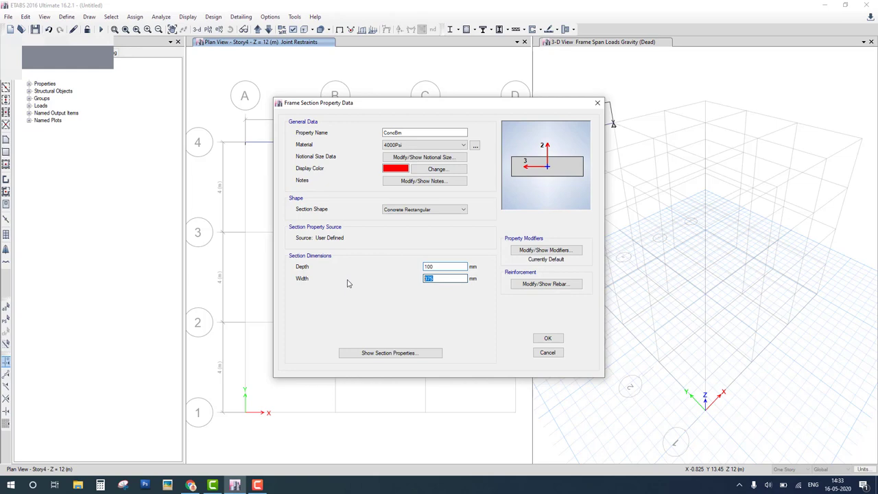
pyautogui.write('600')
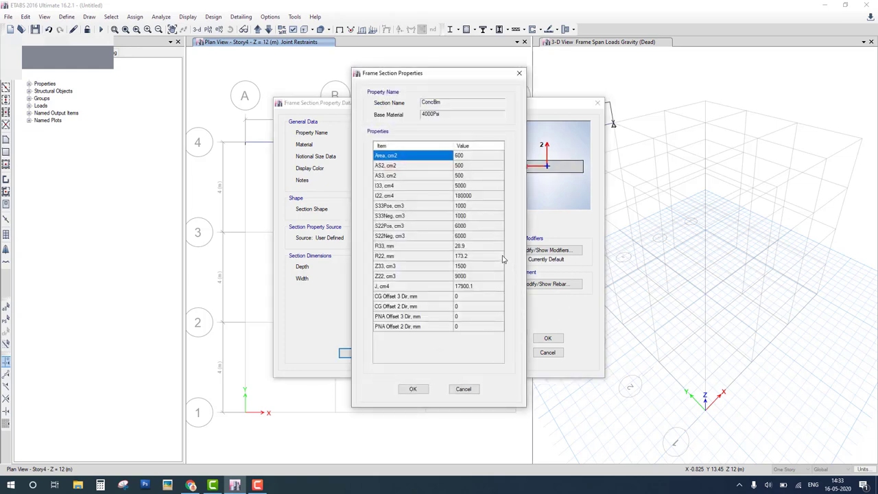
pyautogui.moveTo(473, 190); pyautogui.dragTo(524, 171)
pyautogui.click(413, 389)
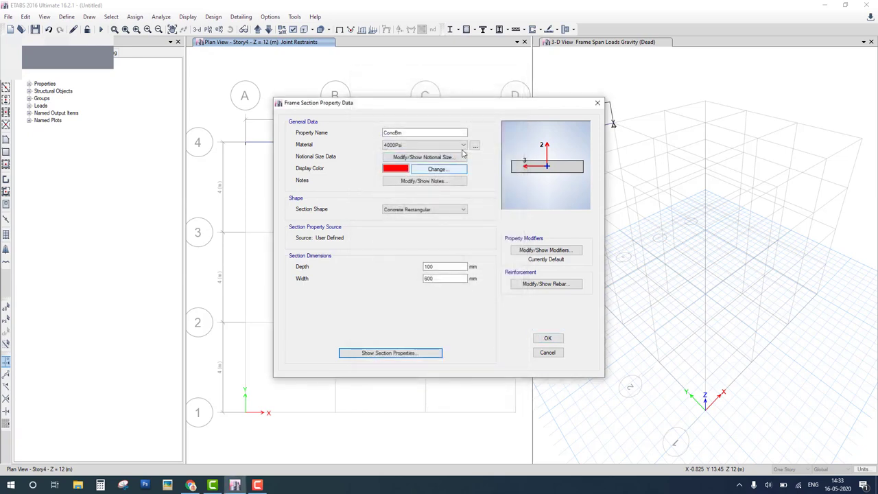
pyautogui.moveTo(448, 144); pyautogui.dragTo(455, 149)
pyautogui.click(548, 338)
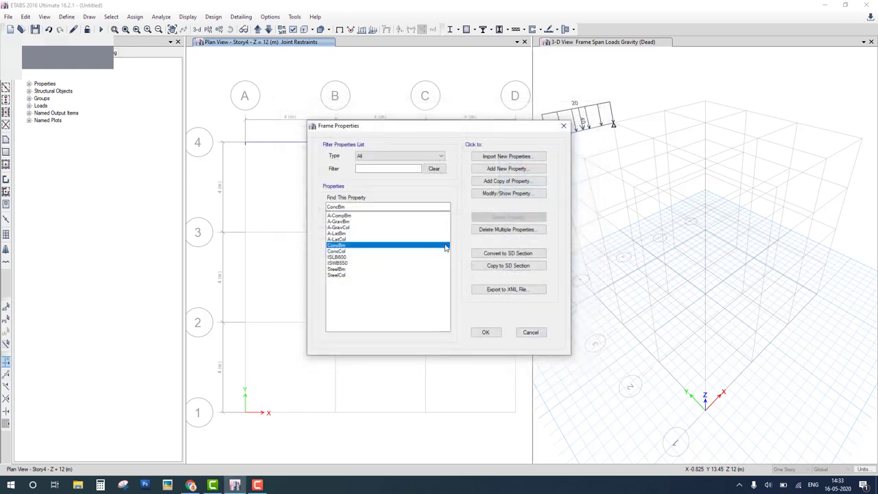
pyautogui.click(484, 331)
# - Open the property data of the 4000Psi concrete material from the material definitions
pyautogui.click(67, 16)
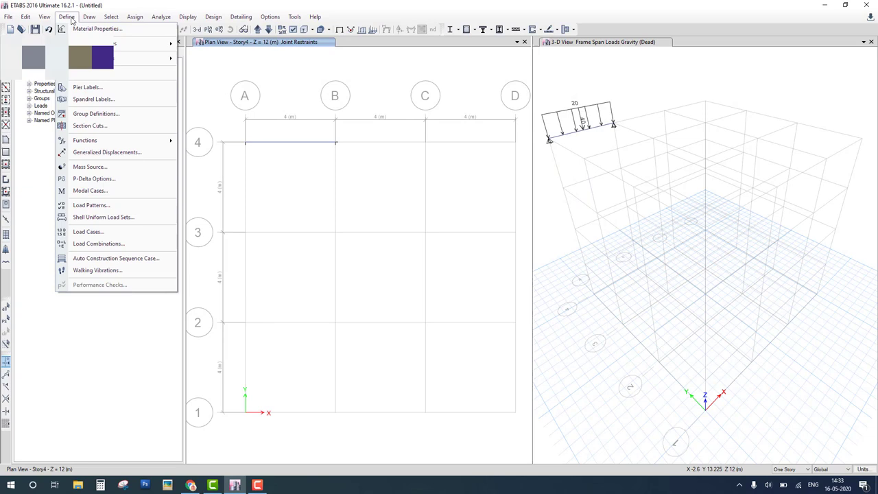
pyautogui.click(81, 31)
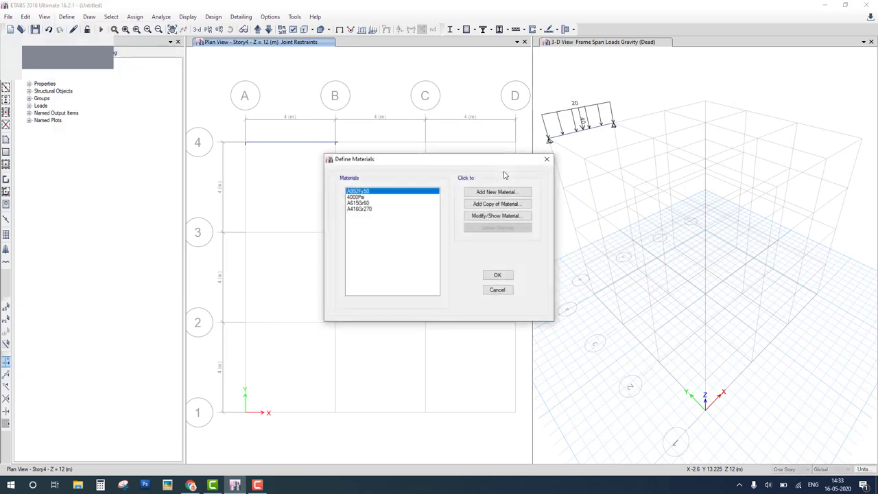
pyautogui.click(360, 197)
pyautogui.doubleClick(360, 198)
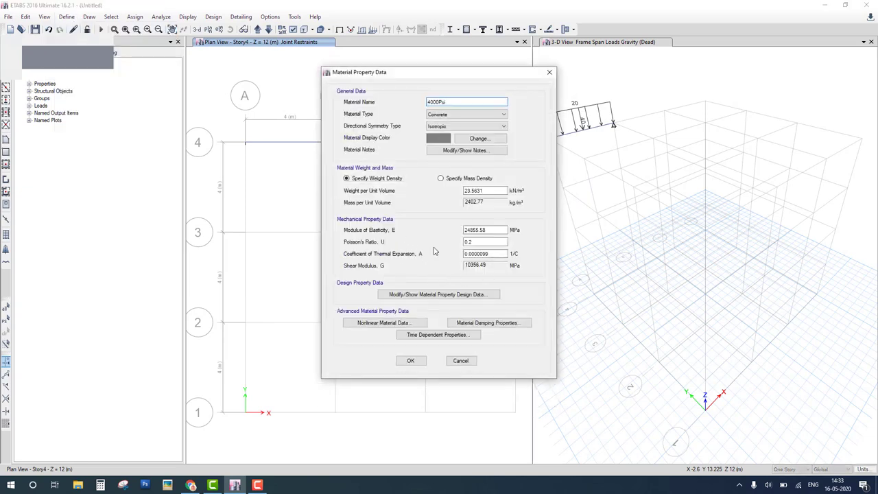
# - Change its modulus of elasticity to 200000 MPa, checking the textbook, and close the definitions
pyautogui.doubleClick(488, 230)
pyautogui.write('2000000')
pyautogui.click(191, 485)
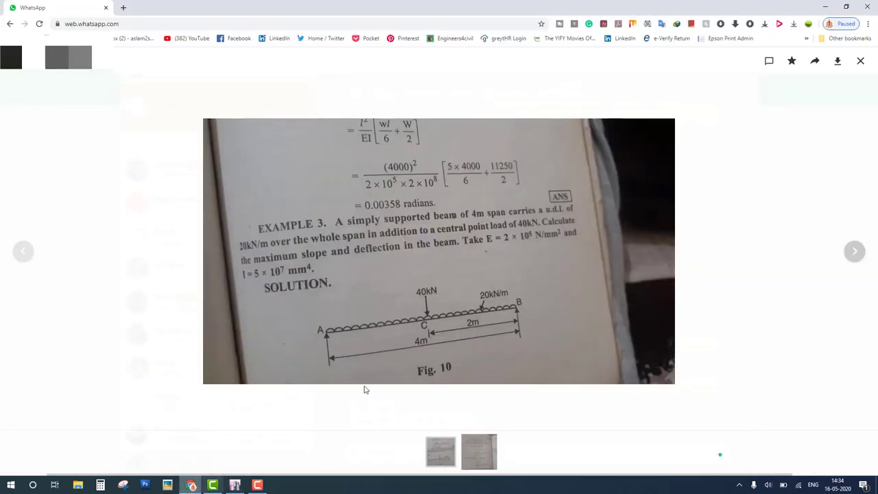
pyautogui.click(235, 484)
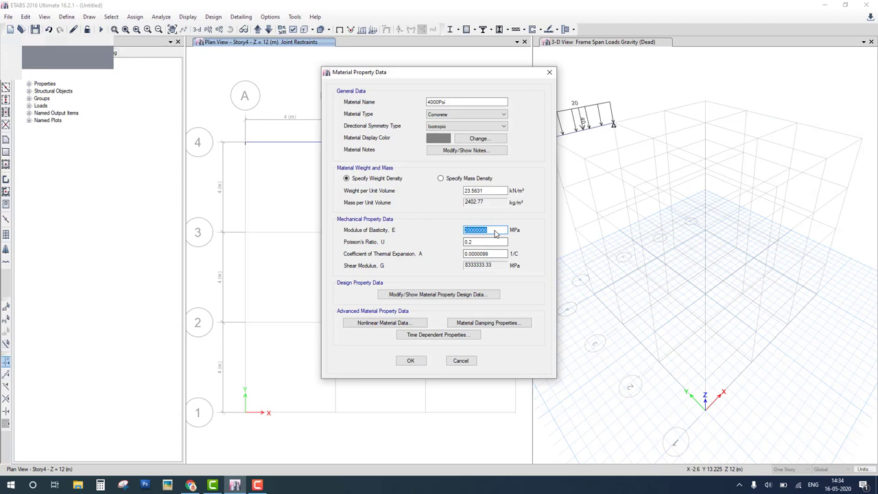
pyautogui.write('20')
pyautogui.click(402, 362)
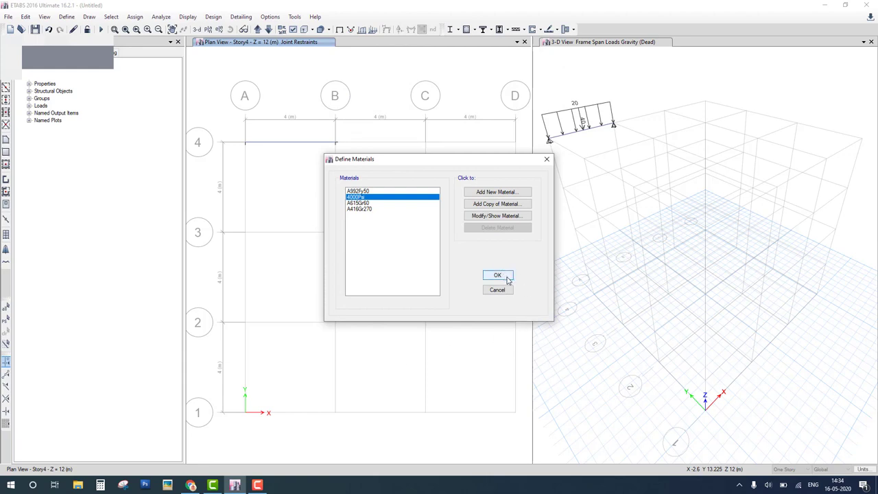
pyautogui.click(507, 278)
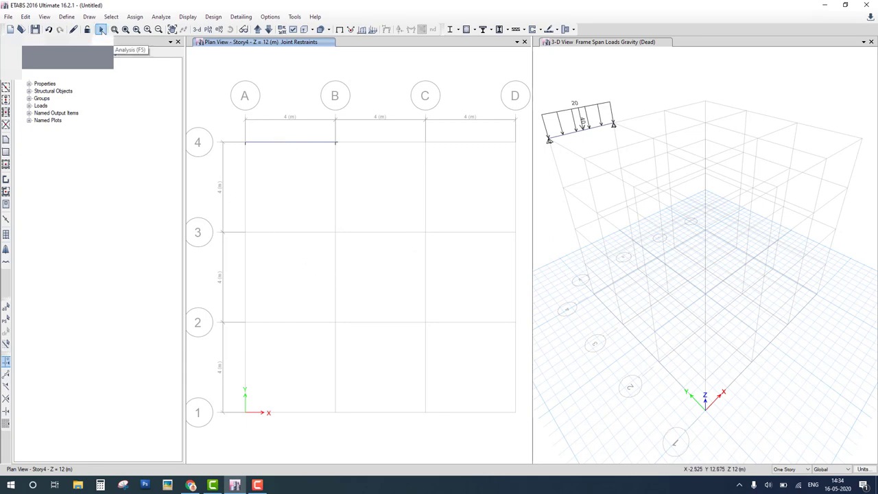
# - Run the analysis, saving the model as 'sss' when prompted
pyautogui.click(101, 30)
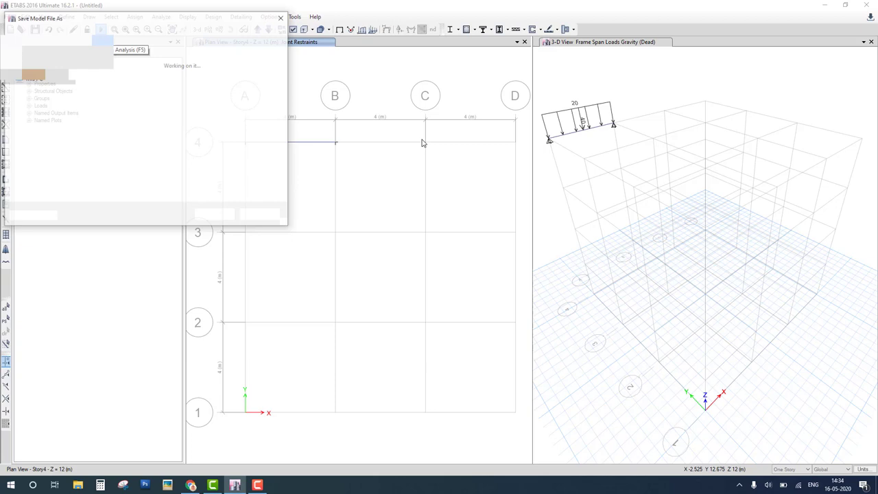
pyautogui.write('sss')
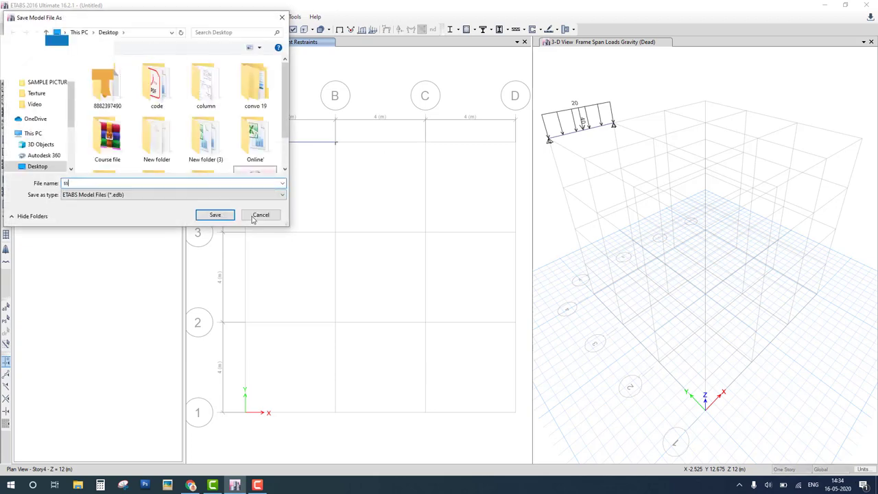
pyautogui.click(215, 215)
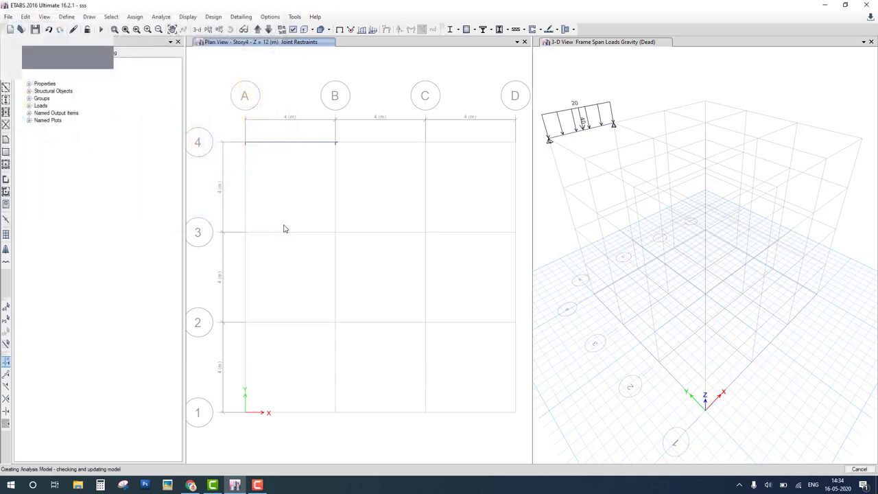
# - Go back to the previous textbook photo and mark its 12 mm deflection and 0.00933 rad slope answers
pyautogui.click(191, 485)
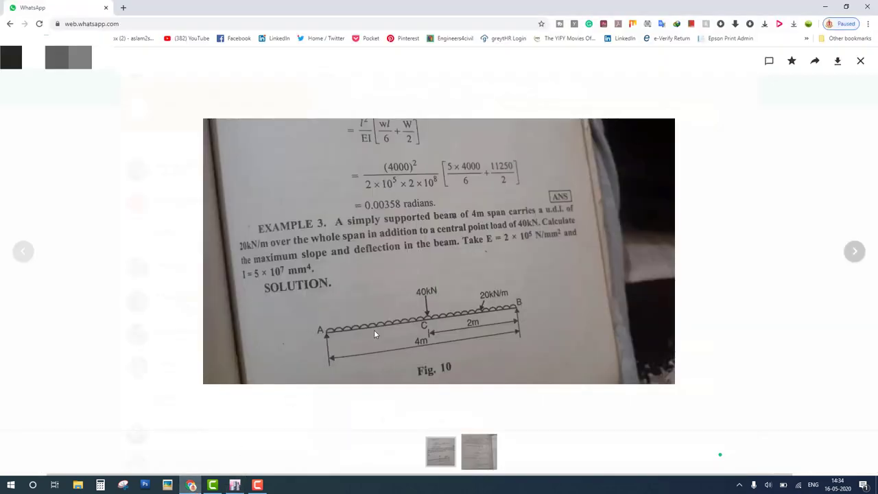
pyautogui.press('Left')
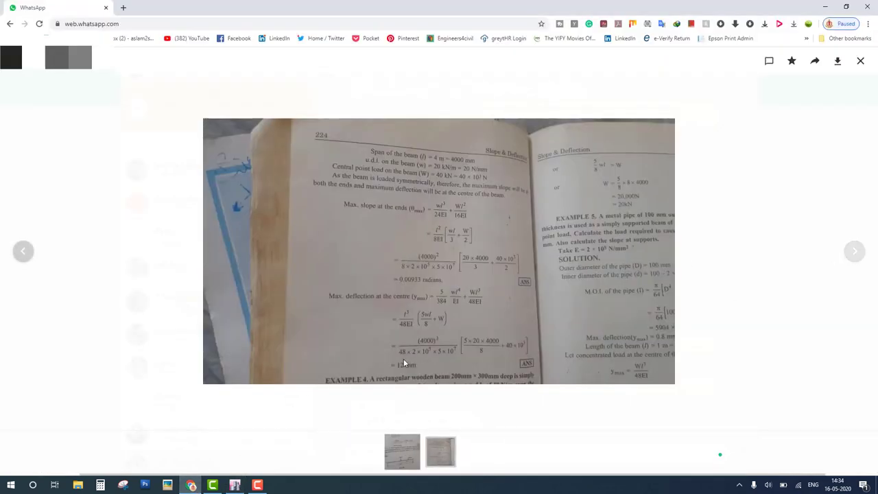
pyautogui.moveTo(391, 371)
pyautogui.mouseDown()
pyautogui.moveTo(412, 393)
pyautogui.moveTo(426, 389)
pyautogui.moveTo(424, 369)
pyautogui.mouseUp()
pyautogui.moveTo(391, 284)
pyautogui.mouseDown()
pyautogui.moveTo(452, 286)
pyautogui.moveTo(437, 276)
pyautogui.moveTo(400, 277)
pyautogui.mouseUp()
pyautogui.moveTo(436, 364); pyautogui.dragTo(433, 363)
pyautogui.click(236, 486)
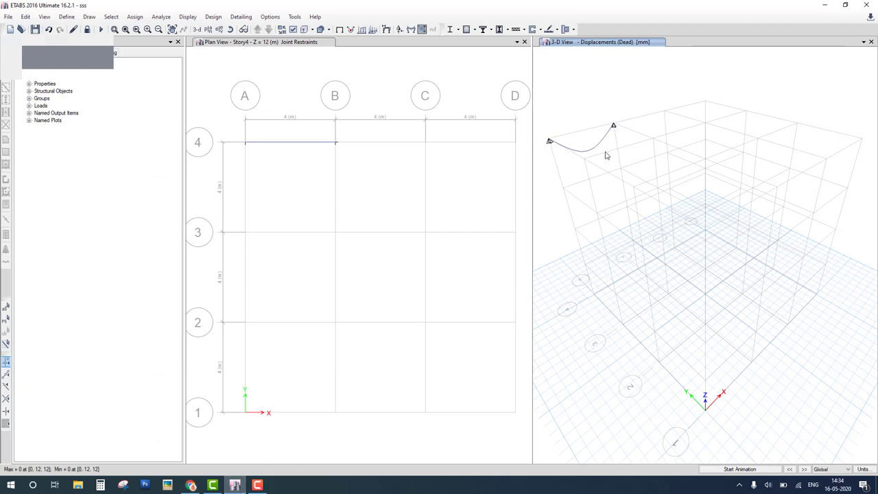
# - Display the Moment 3-3 frame force diagram for the Dead load case
pyautogui.click(412, 30)
pyautogui.click(453, 50)
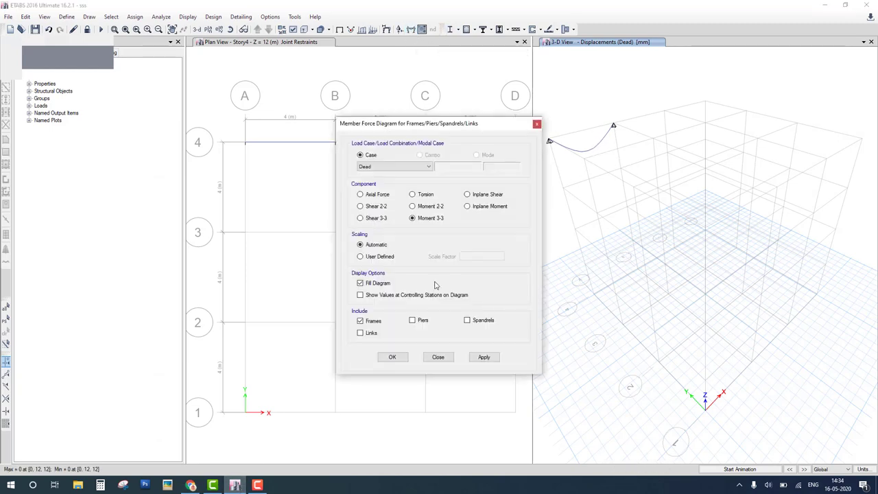
pyautogui.click(393, 357)
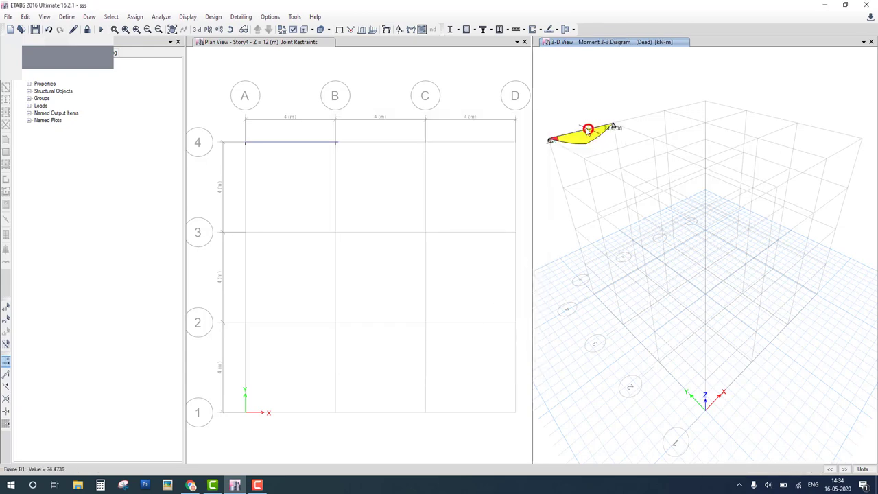
# - Open beam B1's detailed results, mark the 12.382 mm maximum deflection, and close them
pyautogui.rightClick(587, 132)
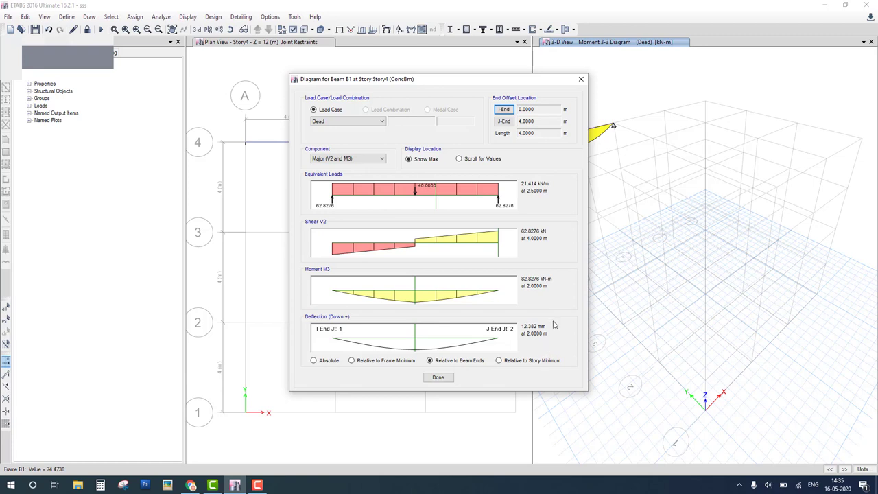
pyautogui.moveTo(547, 328); pyautogui.dragTo(569, 309)
pyautogui.click(437, 378)
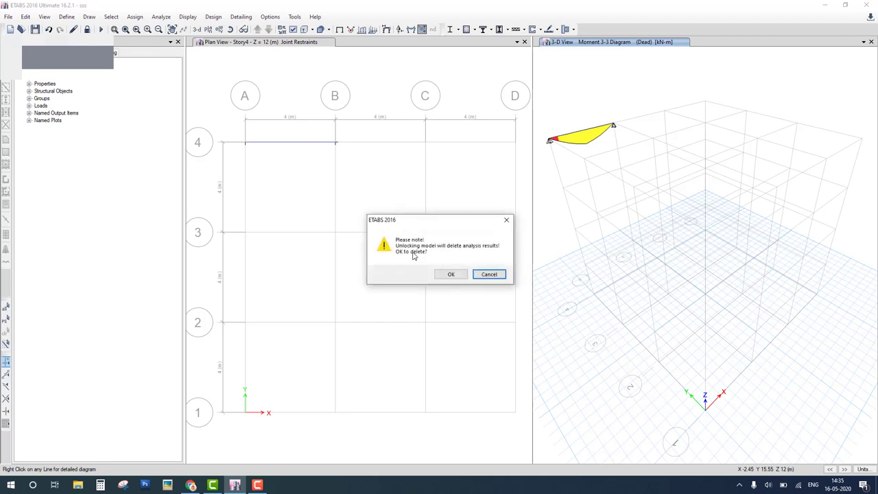
# - Unlock the model and bring up the frame property modifiers for the 4 m beam
pyautogui.click(453, 272)
pyautogui.click(571, 135)
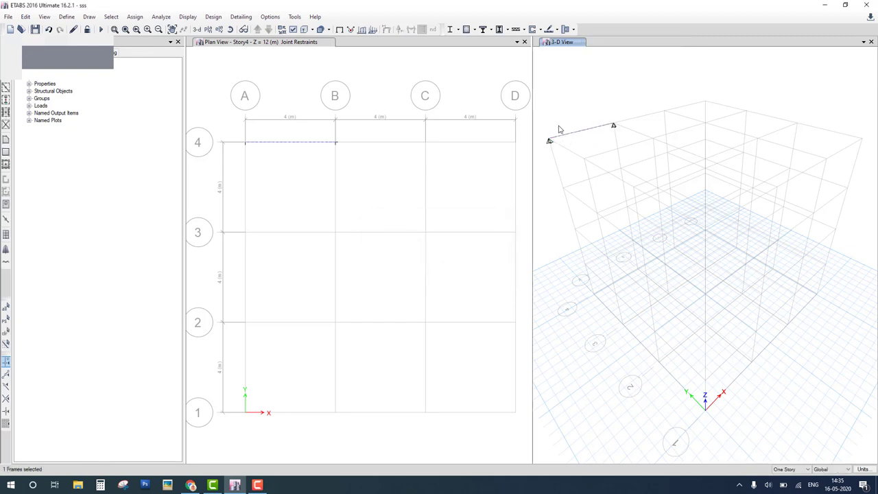
pyautogui.click(141, 18)
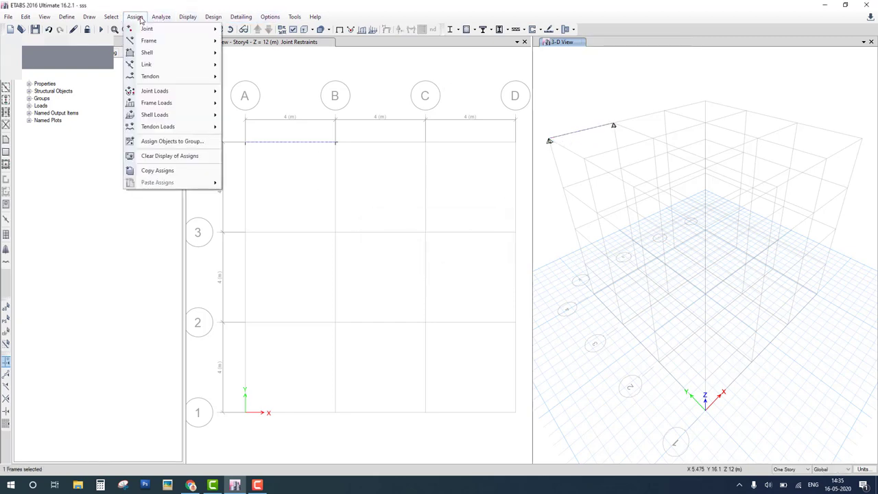
pyautogui.moveTo(148, 44)
pyautogui.click(266, 54)
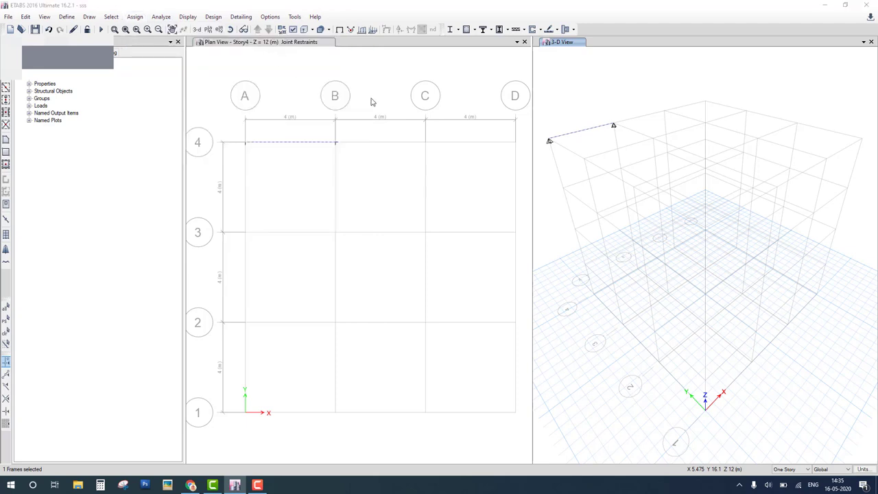
# - Set the Mass and Weight modifiers to 0 and rerun the analysis
pyautogui.doubleClick(484, 261)
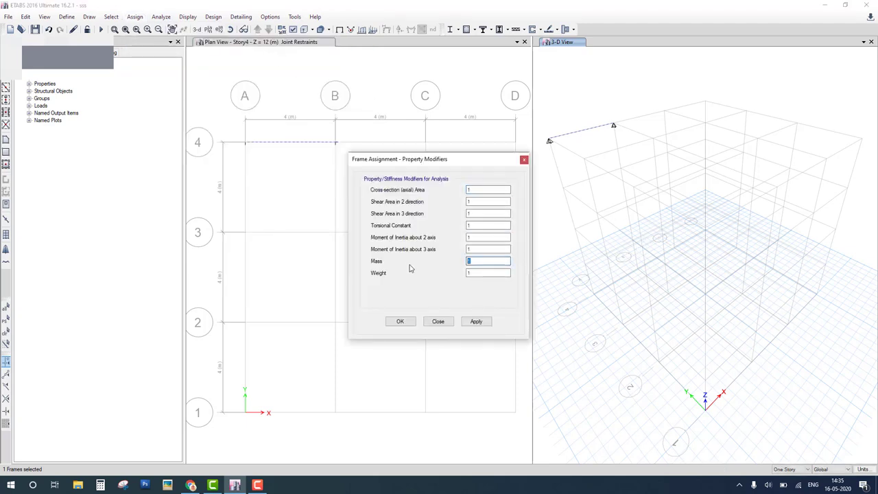
pyautogui.write('0')
pyautogui.doubleClick(481, 274)
pyautogui.write('0')
pyautogui.click(400, 321)
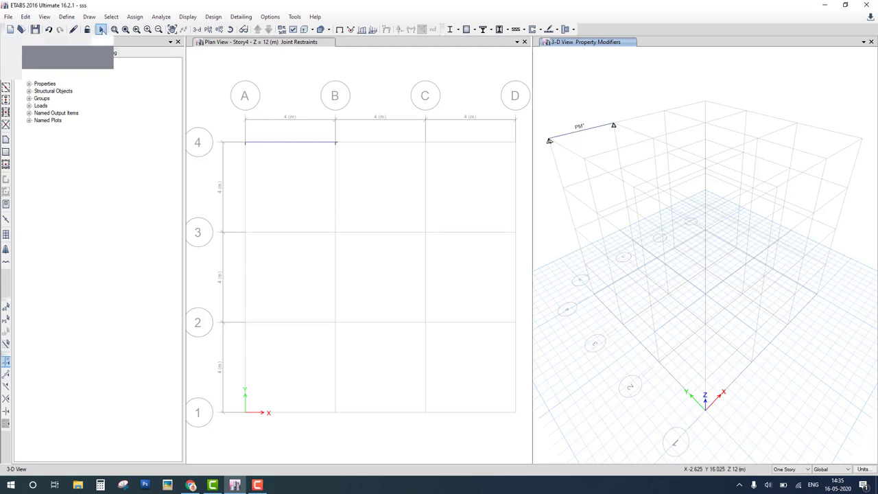
pyautogui.click(101, 29)
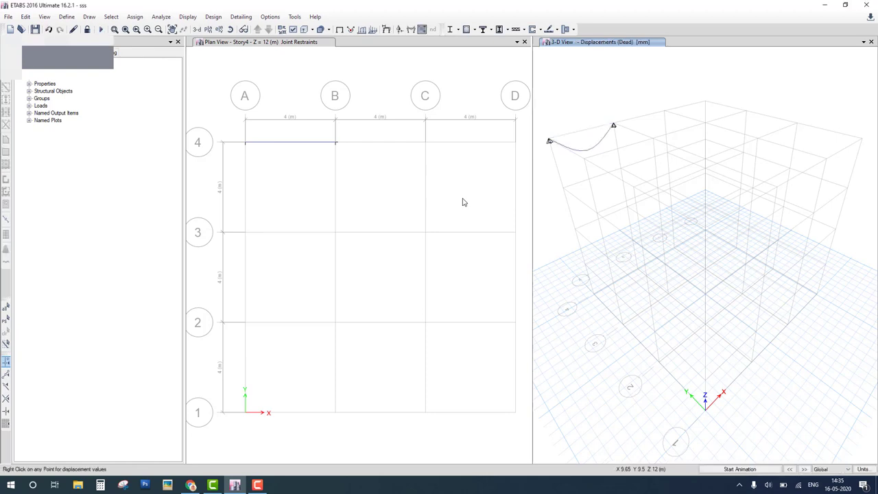
# - Show the Moment 3-3 diagram and open beam B1's detailed results
pyautogui.click(413, 31)
pyautogui.click(394, 357)
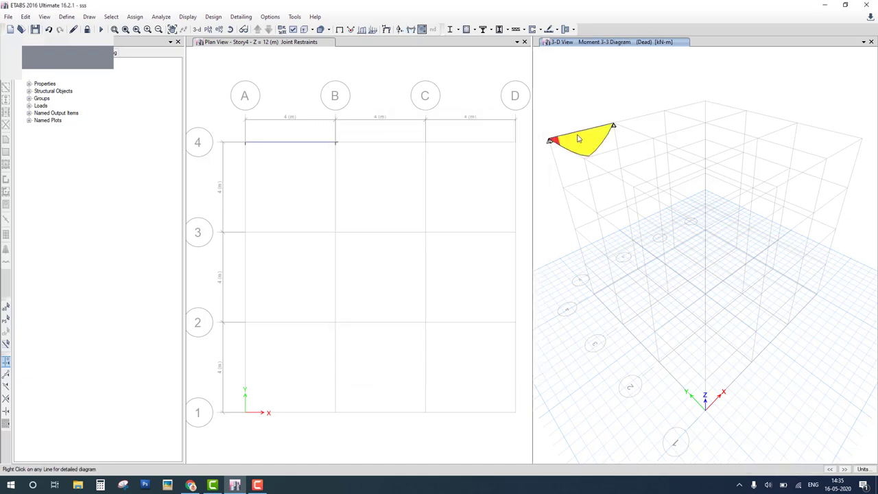
pyautogui.rightClick(597, 132)
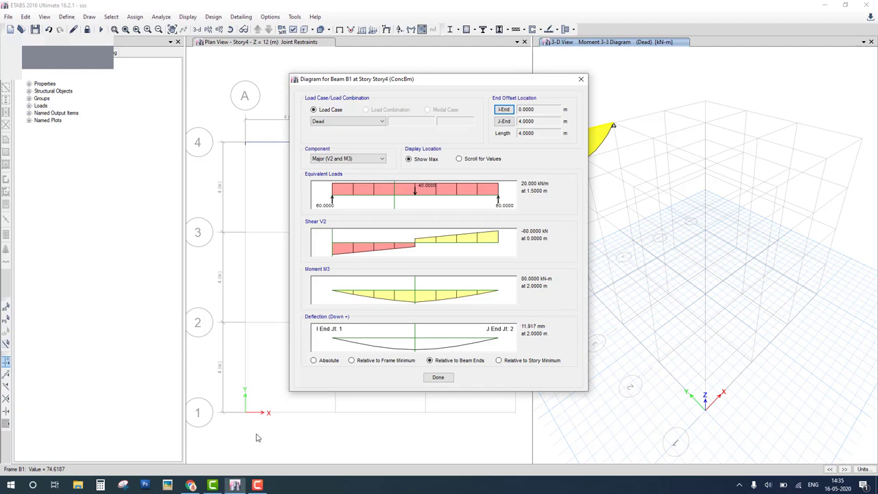
# - Compare against the textbook photo, circling its 12 mm deflection answer
pyautogui.click(191, 485)
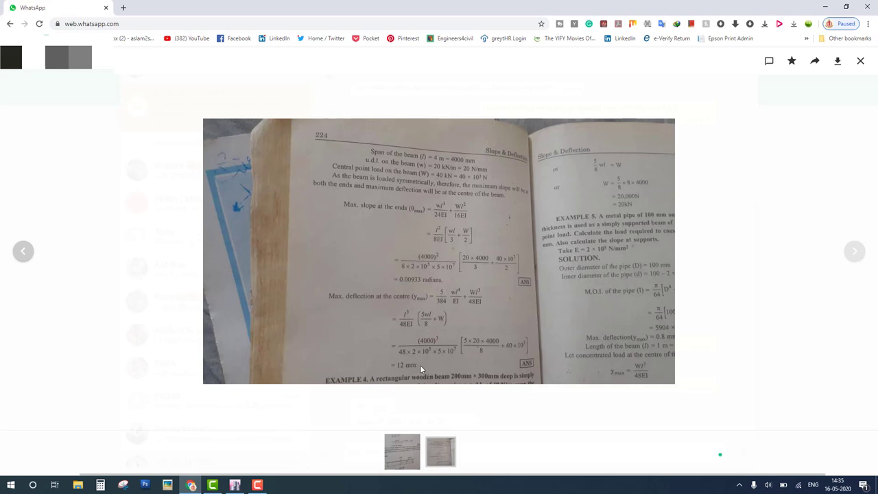
pyautogui.moveTo(390, 369)
pyautogui.mouseDown()
pyautogui.moveTo(423, 389)
pyautogui.moveTo(412, 365)
pyautogui.mouseUp()
pyautogui.click(235, 485)
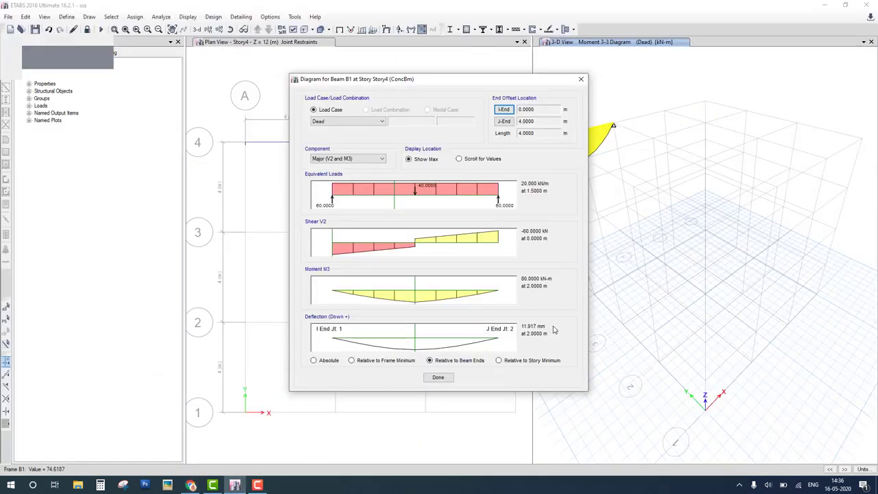
# - Mark the 11.917 mm deflection, then open the Joint Displacements results table
pyautogui.moveTo(551, 326); pyautogui.dragTo(571, 313)
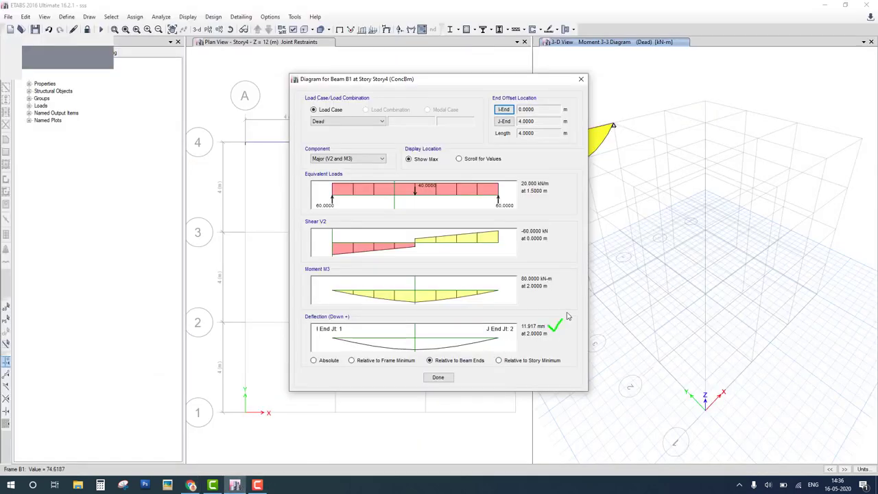
pyautogui.click(437, 378)
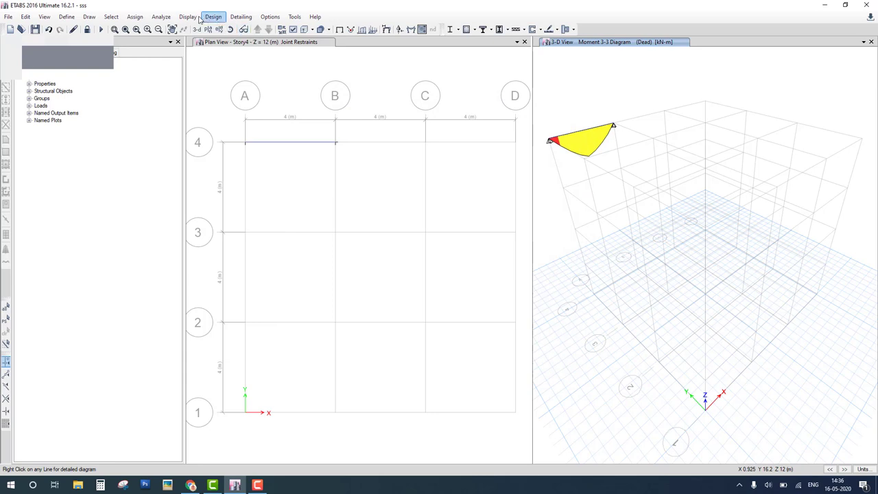
pyautogui.click(188, 17)
pyautogui.click(214, 241)
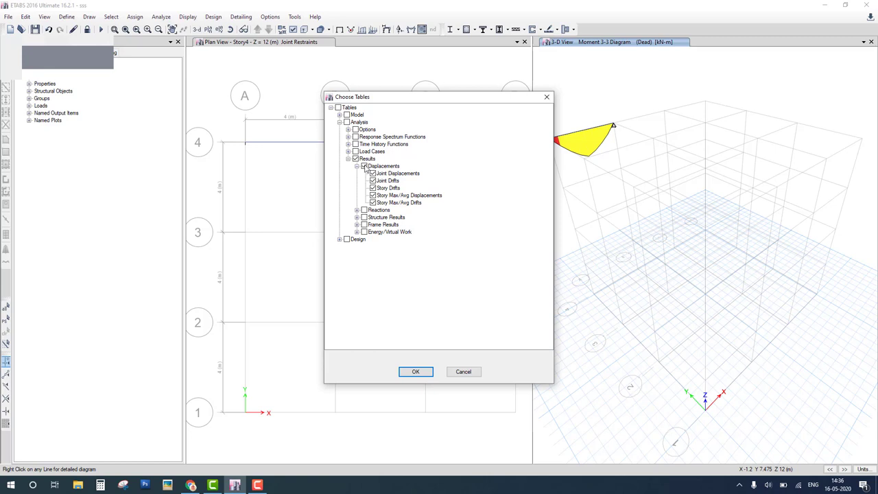
pyautogui.click(416, 371)
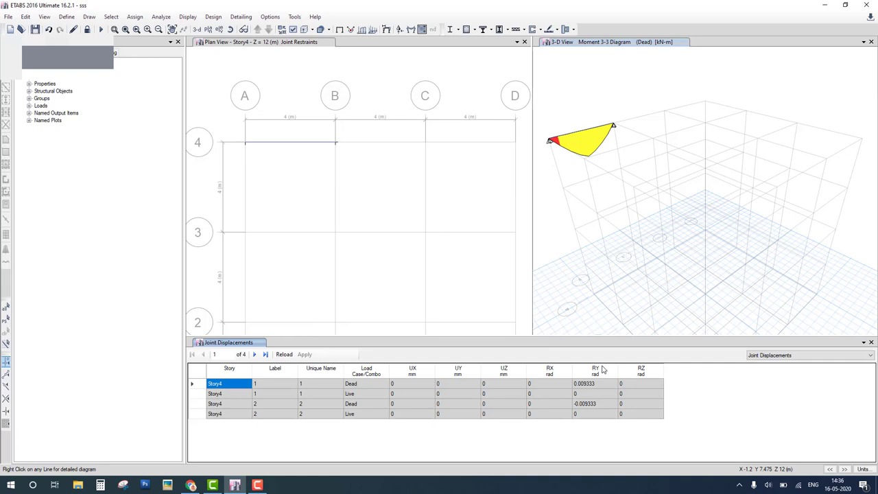
# - Mark the ±0.009333 rad RY end rotation and compare it with the textbook's 0.00933 rad slope
pyautogui.moveTo(603, 366)
pyautogui.mouseDown()
pyautogui.moveTo(566, 371)
pyautogui.moveTo(572, 392)
pyautogui.moveTo(594, 393)
pyautogui.moveTo(602, 367)
pyautogui.mouseUp()
pyautogui.click(191, 485)
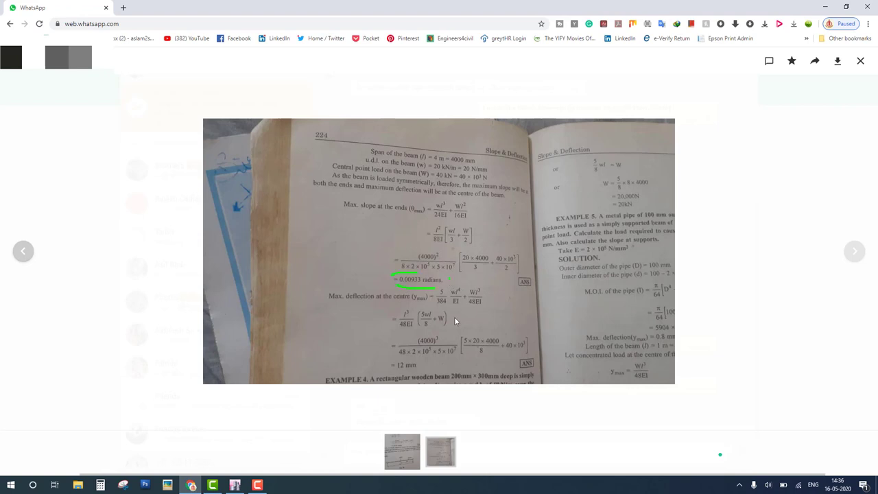
pyautogui.click(235, 485)
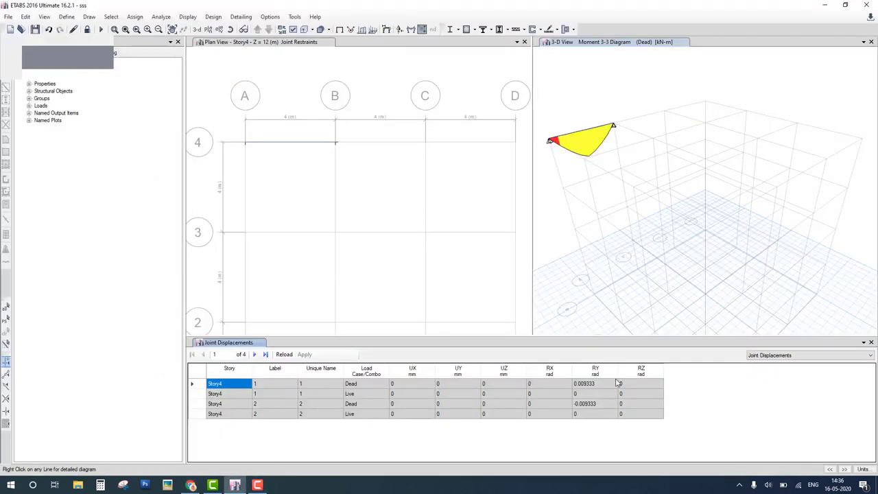
pyautogui.moveTo(607, 376)
pyautogui.mouseDown()
pyautogui.moveTo(561, 376)
pyautogui.moveTo(578, 395)
pyautogui.moveTo(612, 378)
pyautogui.mouseUp()
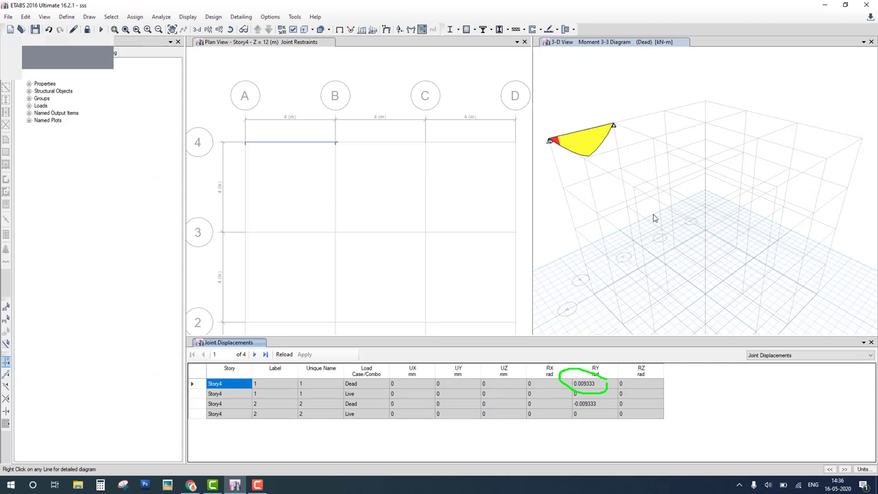